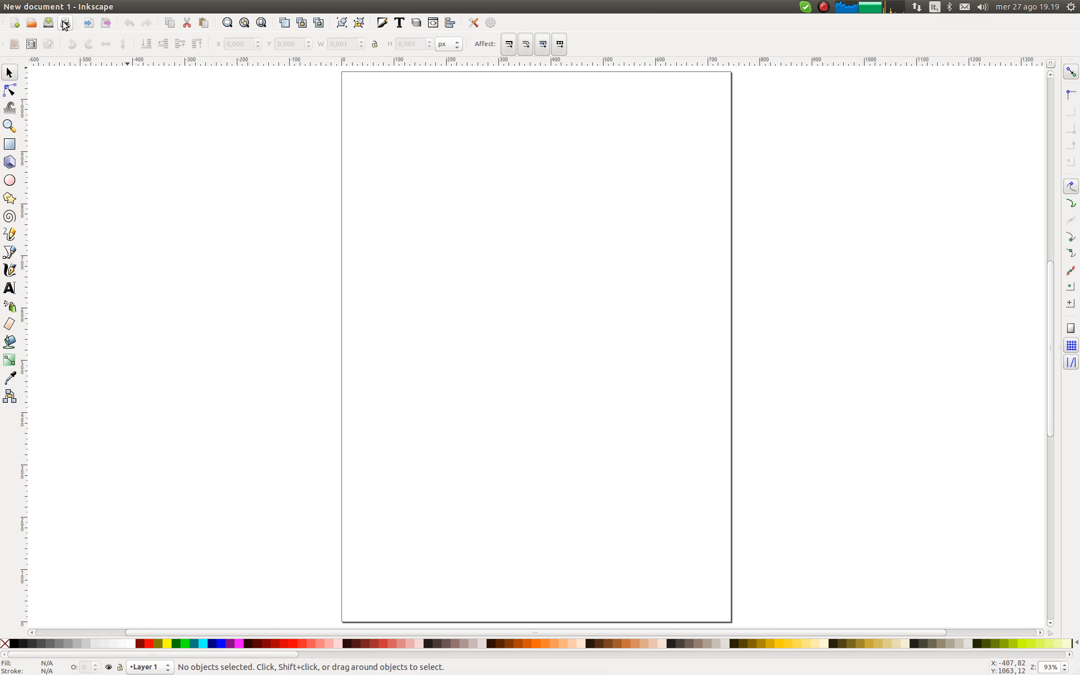
Step: Open SONY.jpg from the Cuffie folder as a linked image
click(30, 23)
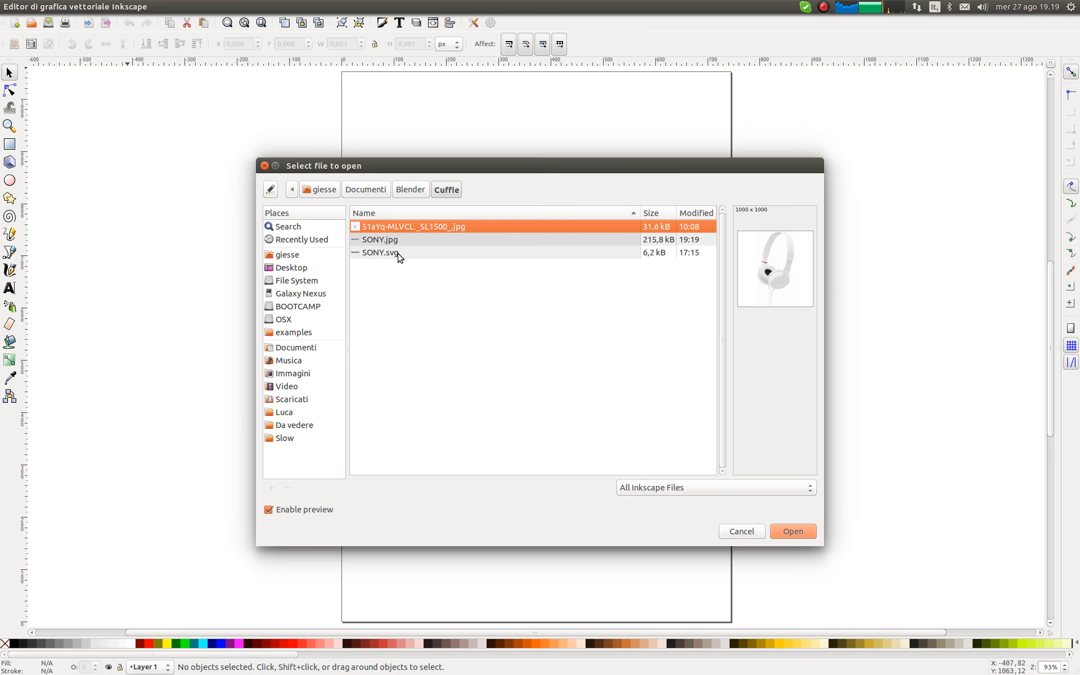
click(380, 239)
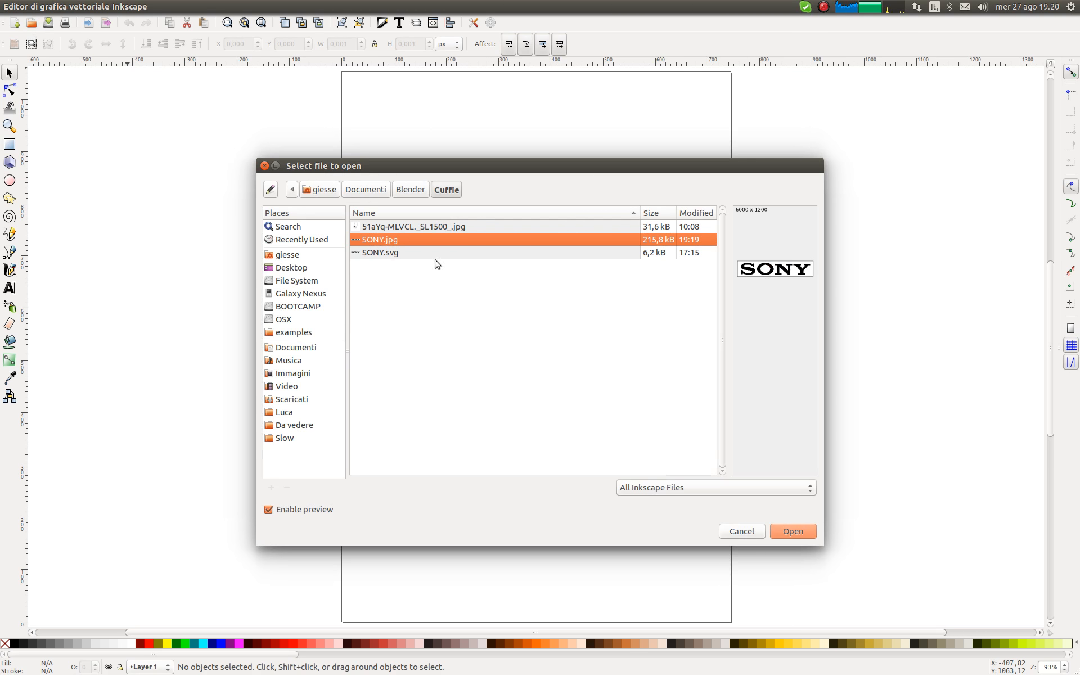
click(788, 531)
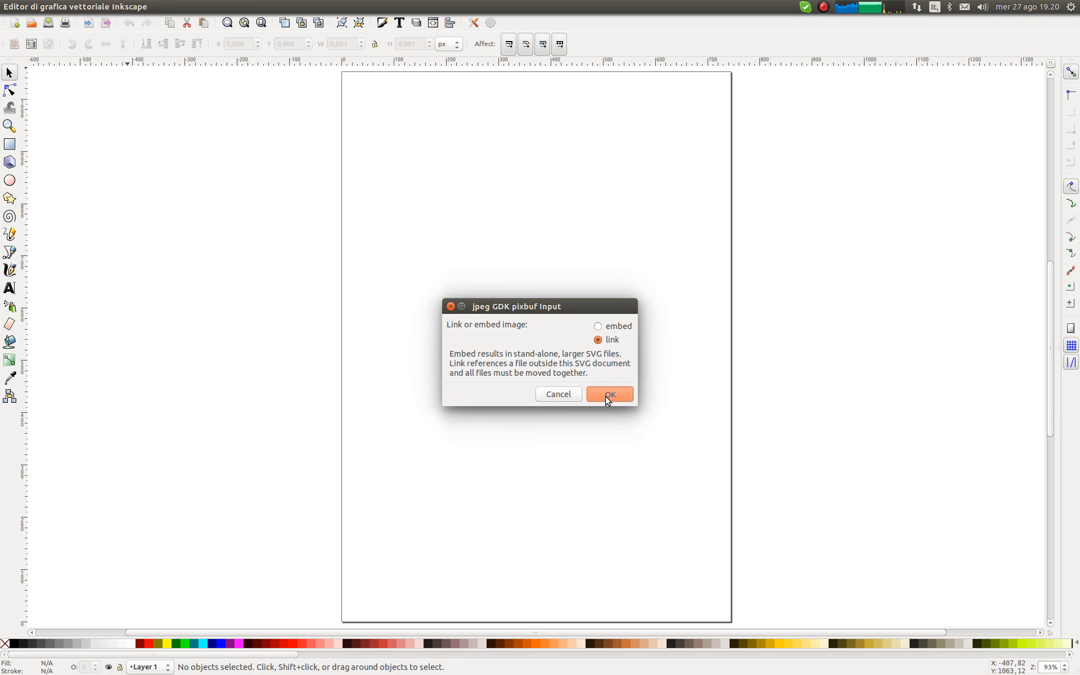
click(608, 398)
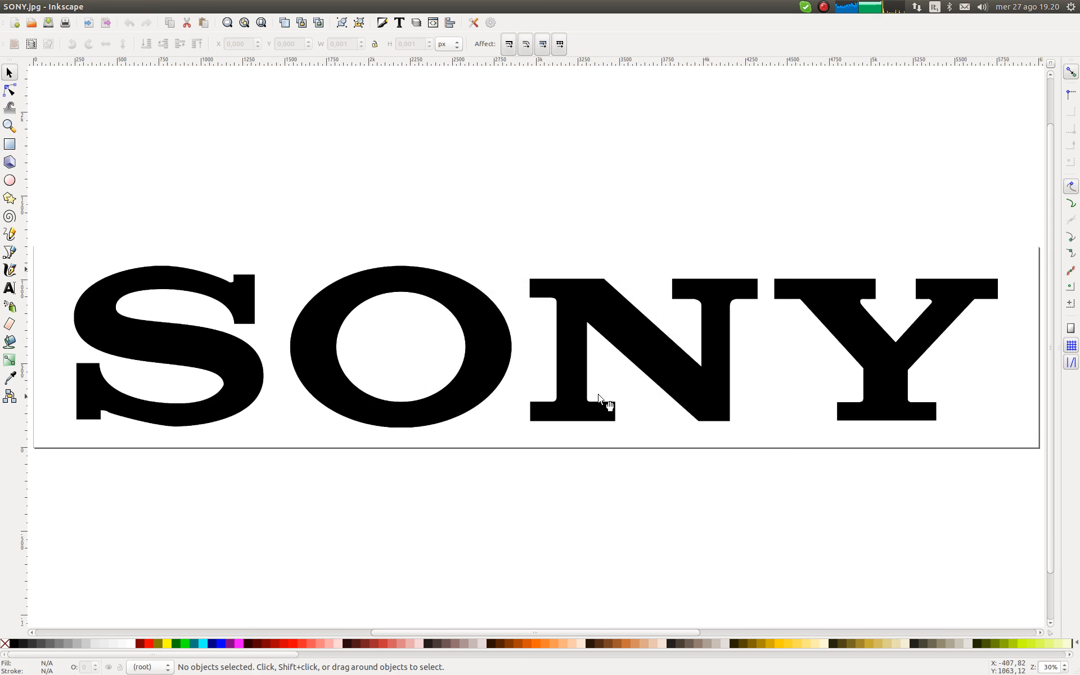
Step: Set up Trace Bitmap for the logo image with Color quantization, 3 colors and Smooth switched off
click(108, 337)
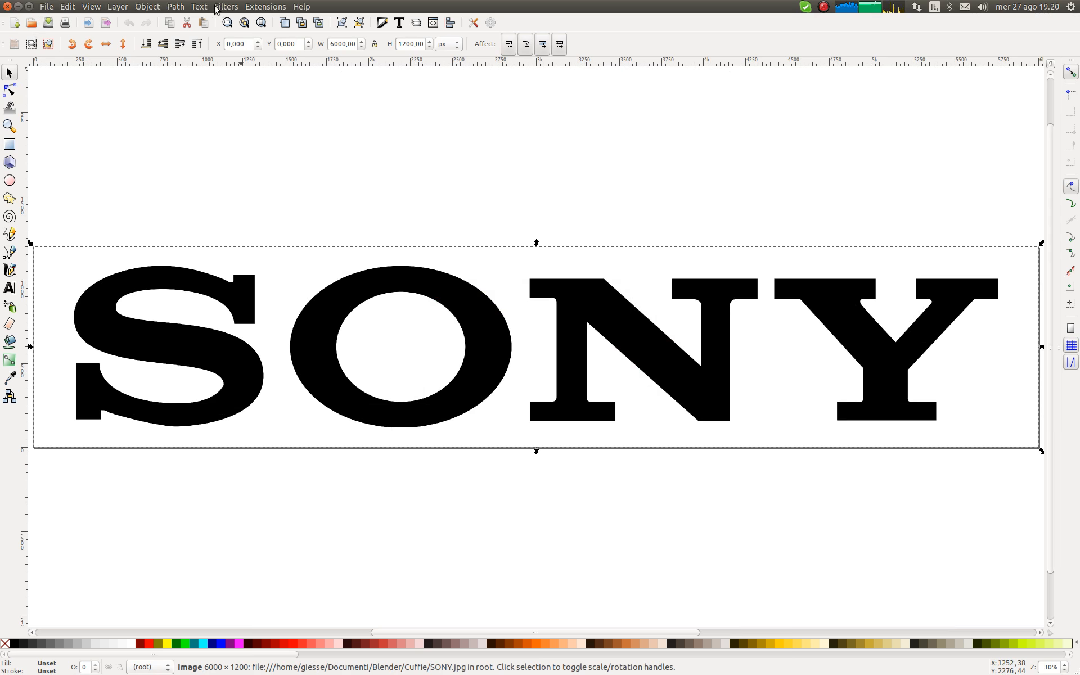
click(175, 6)
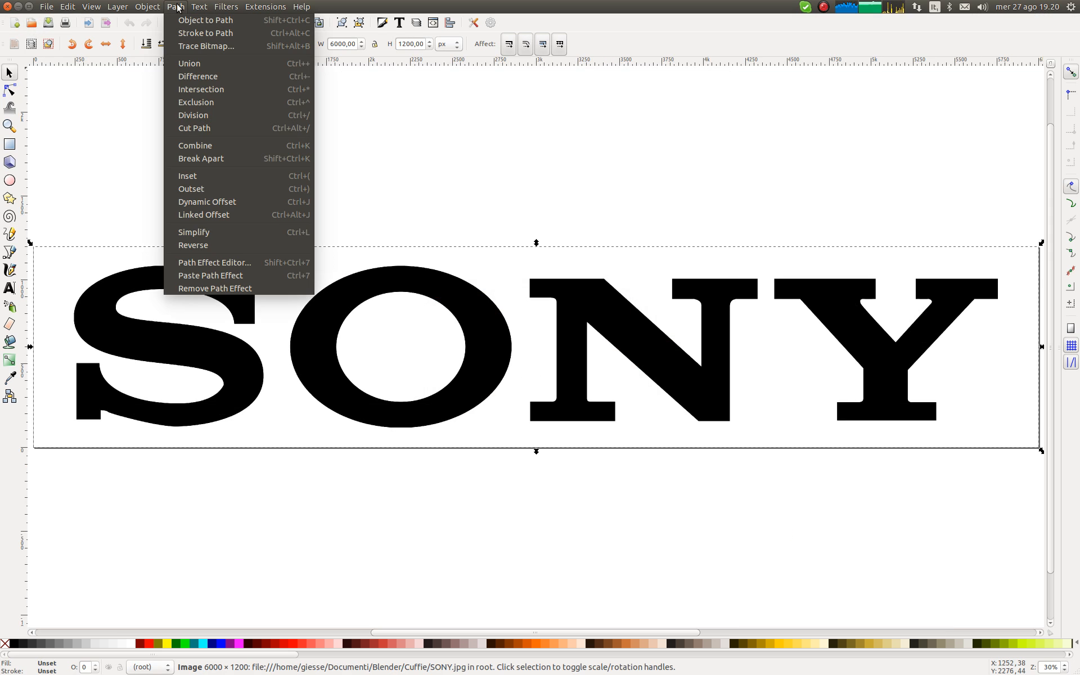
click(207, 46)
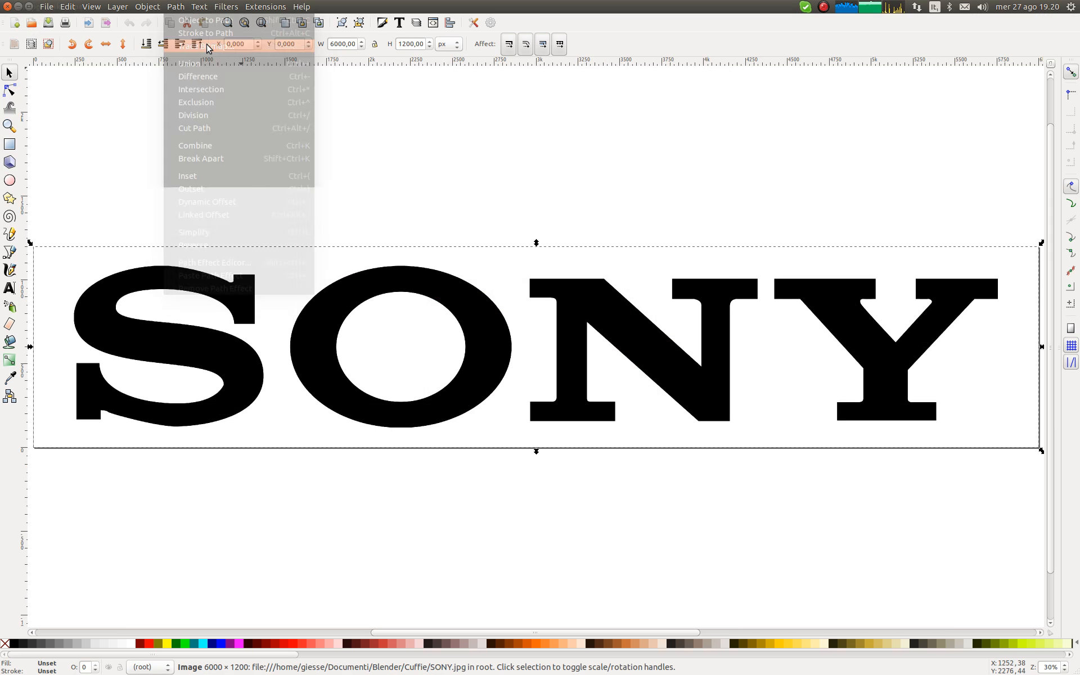
mouse_move(272, 21)
mouse_down()
mouse_move(304, 65)
mouse_move(402, 106)
mouse_up()
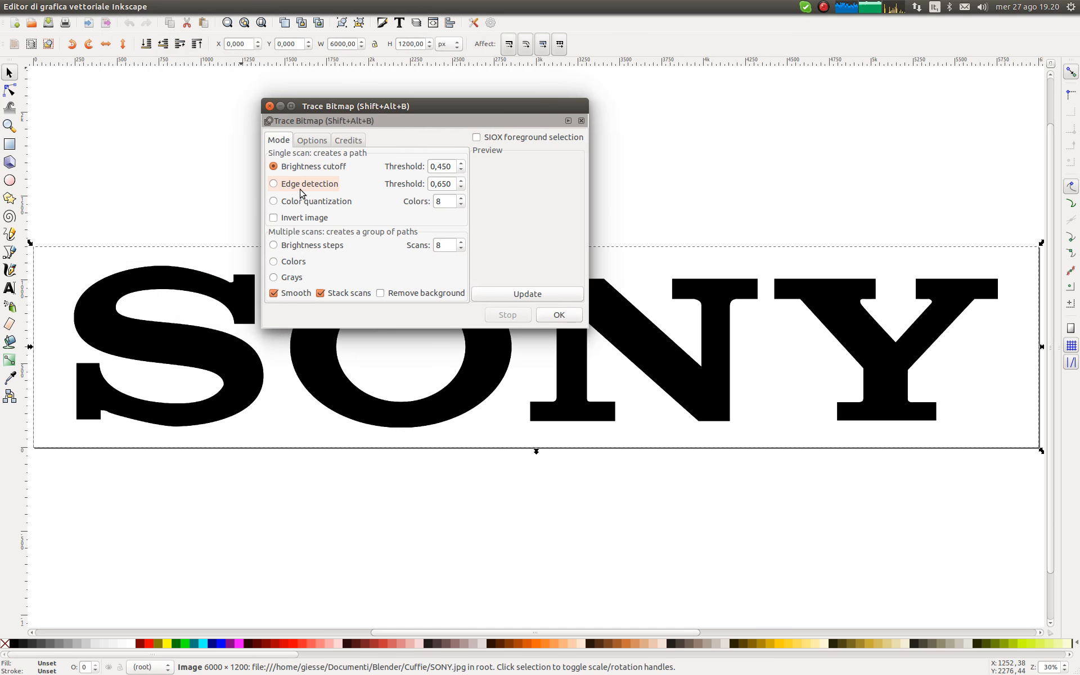
click(309, 202)
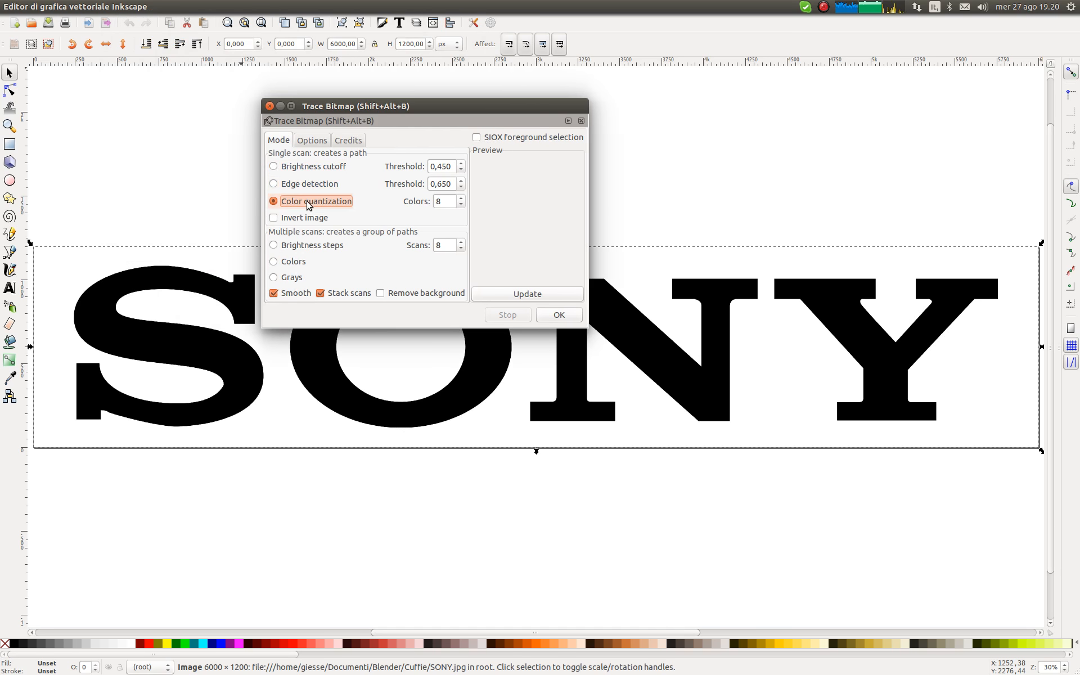
click(442, 200)
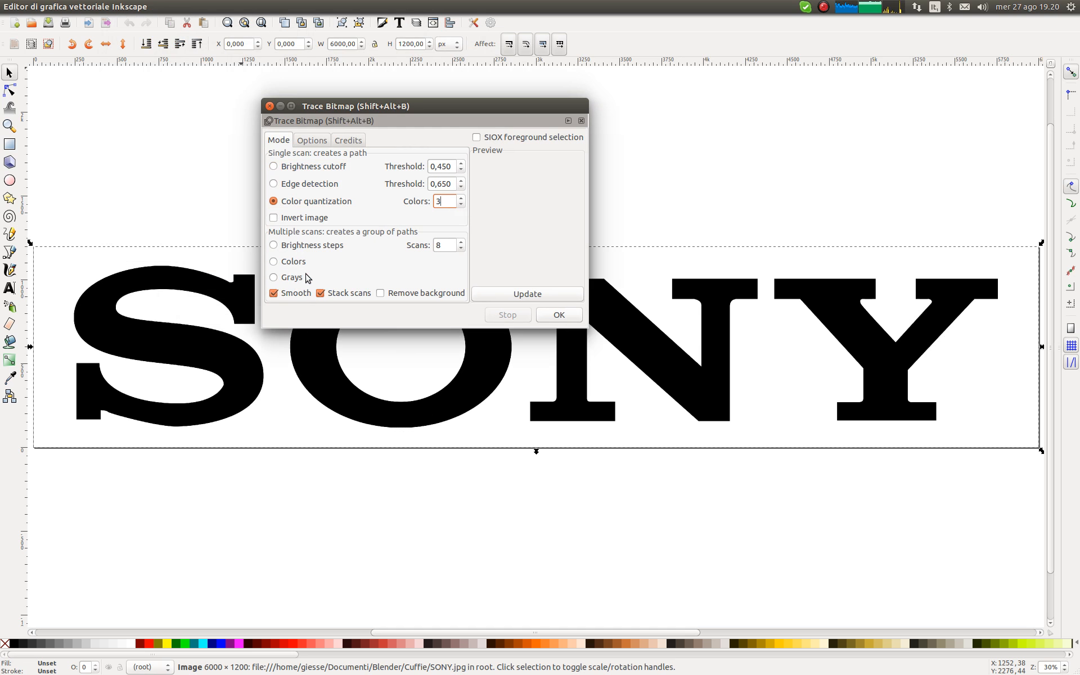
click(274, 293)
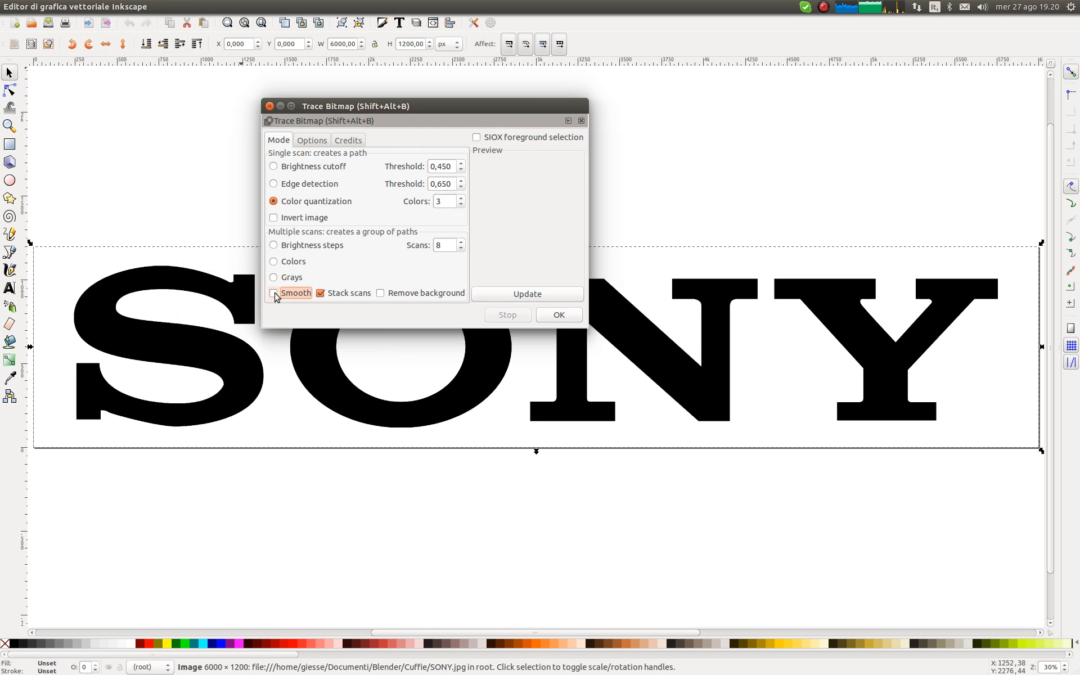
Step: Disable Suppress speckles, set the Optimize paths tolerance to 5,00, and trace the logo into a path
click(314, 141)
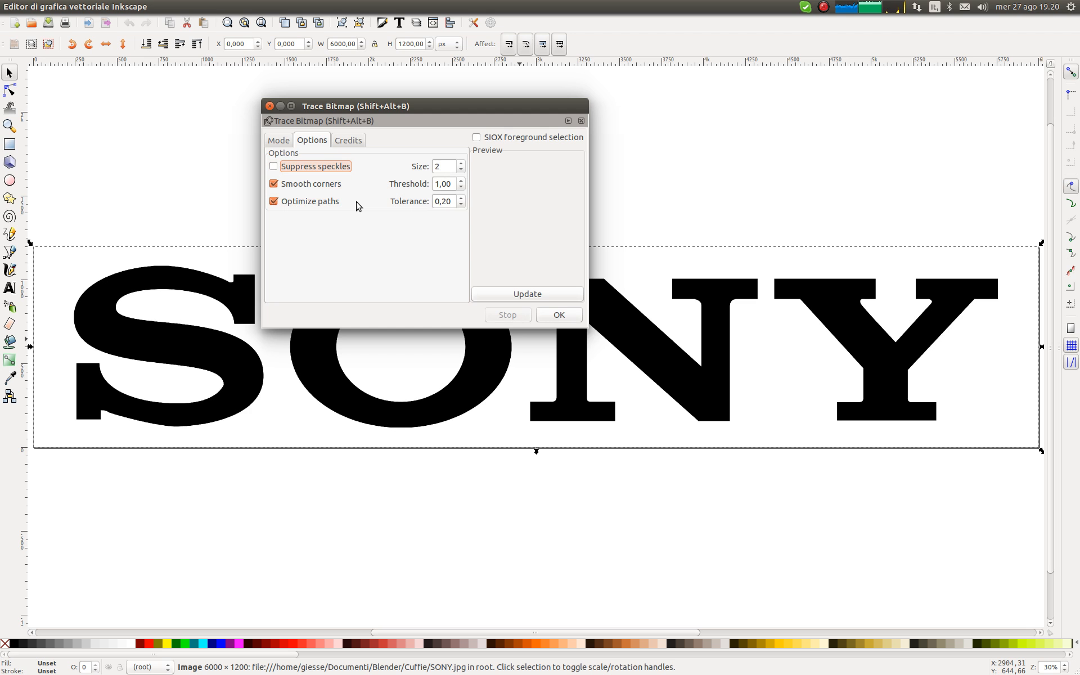
double_click(442, 201)
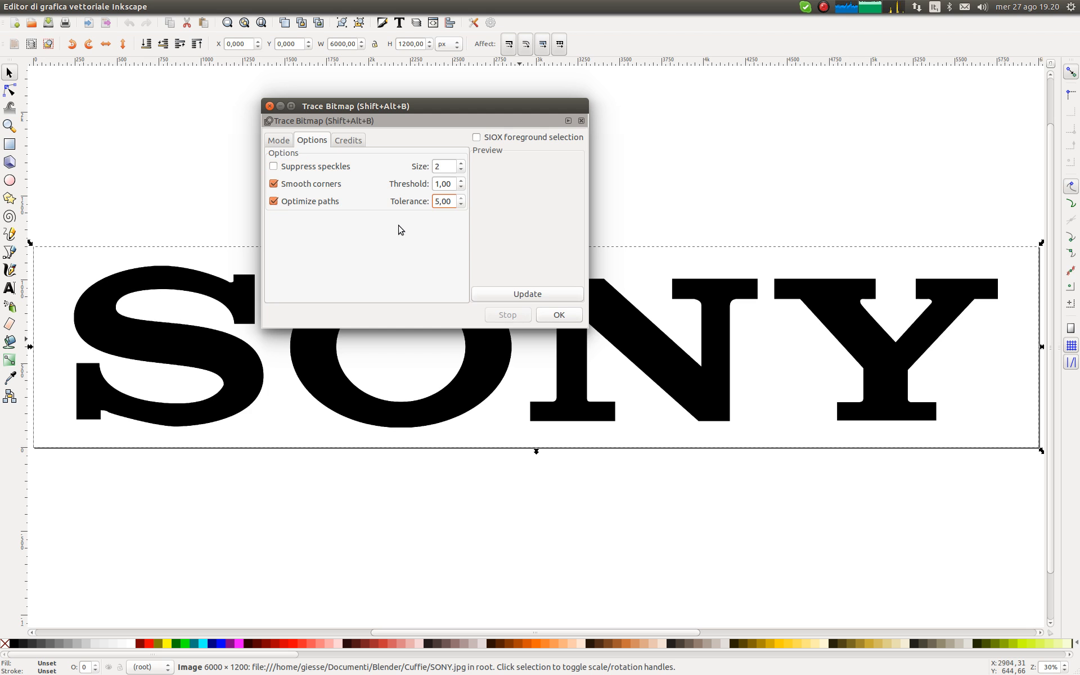
click(539, 298)
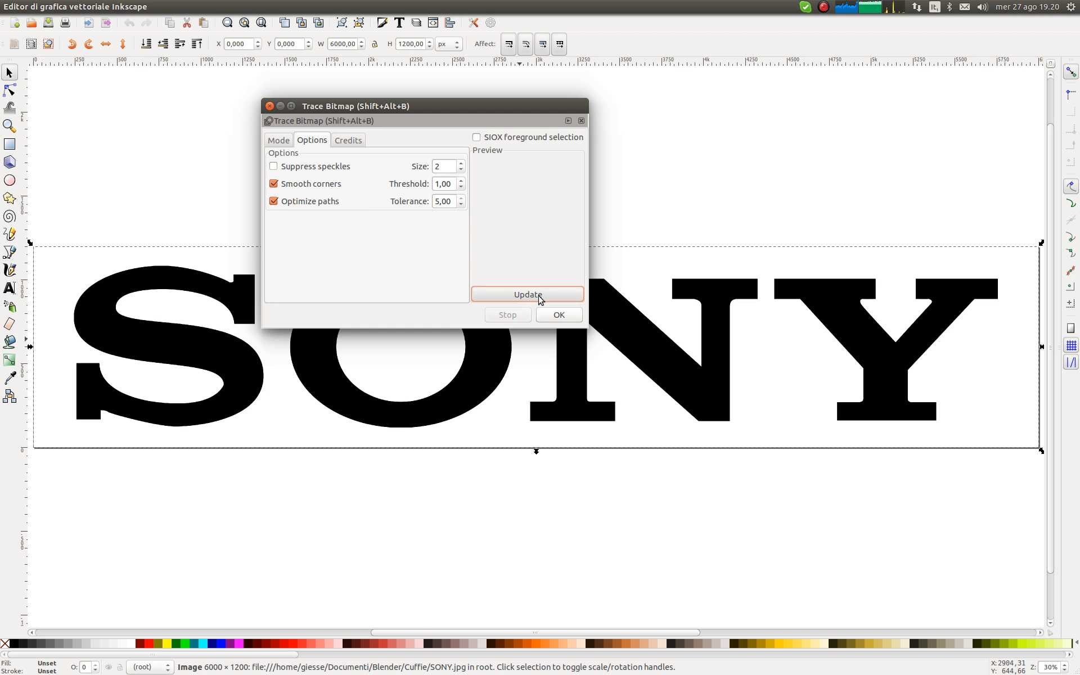
click(539, 297)
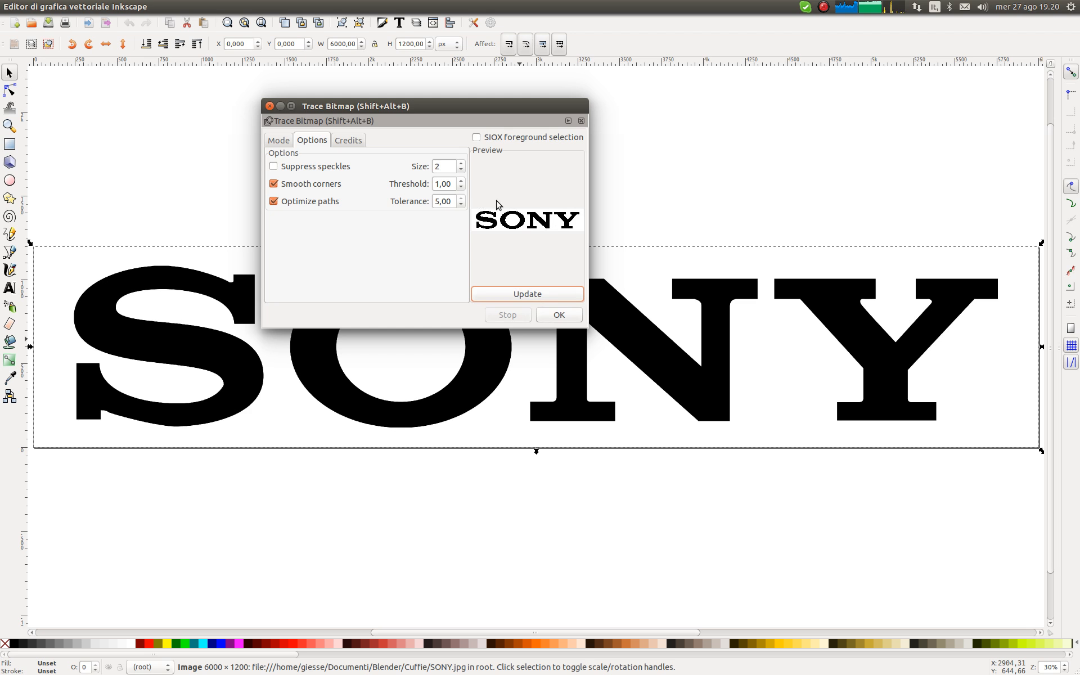
click(562, 315)
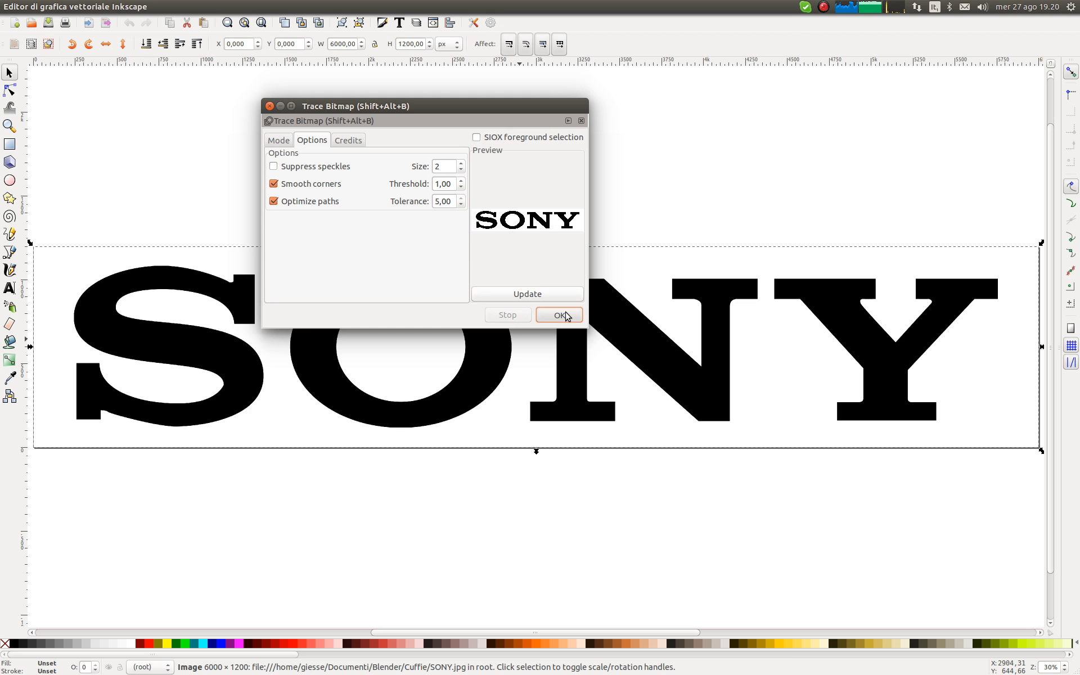
click(566, 316)
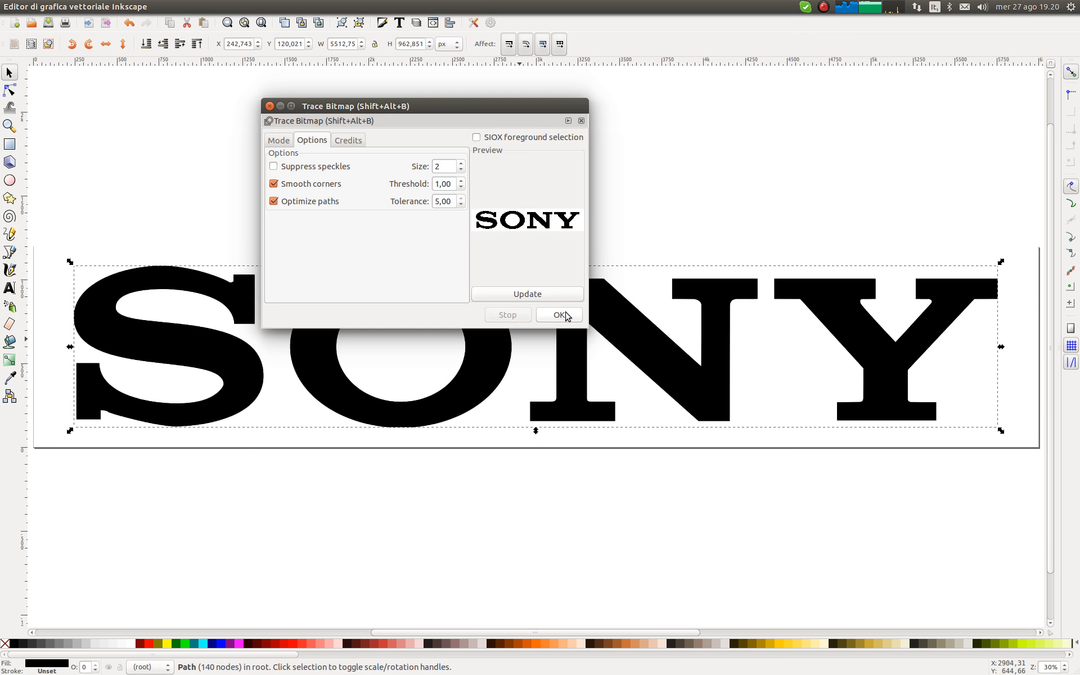
click(270, 106)
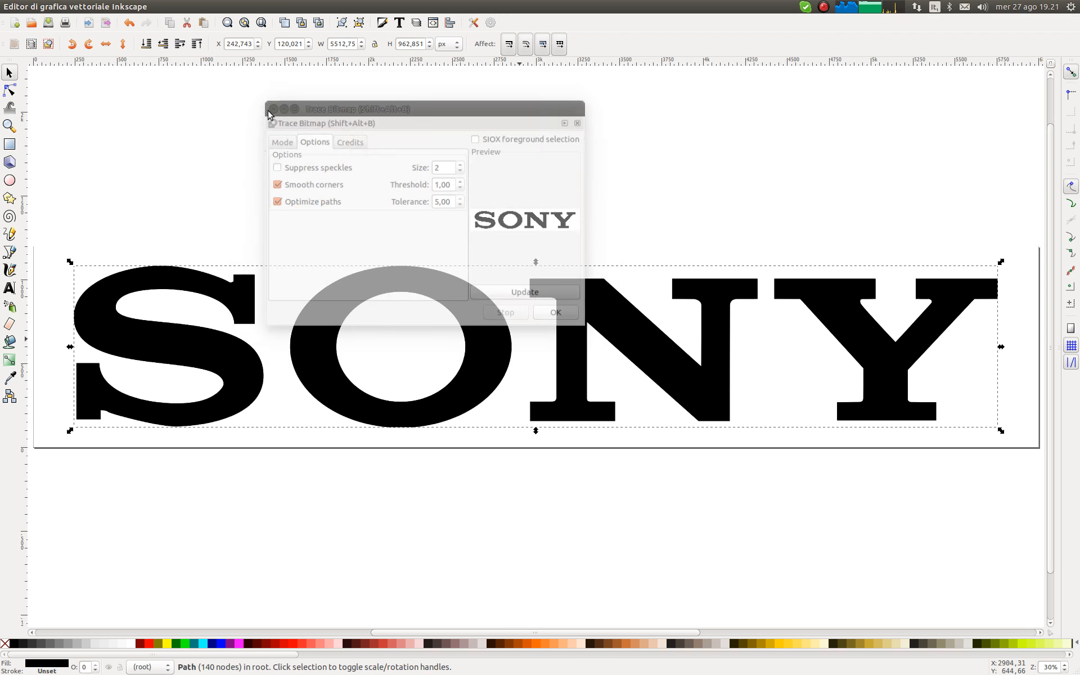
Step: Delete the original bitmap image lying behind the traced logo path
click(9, 90)
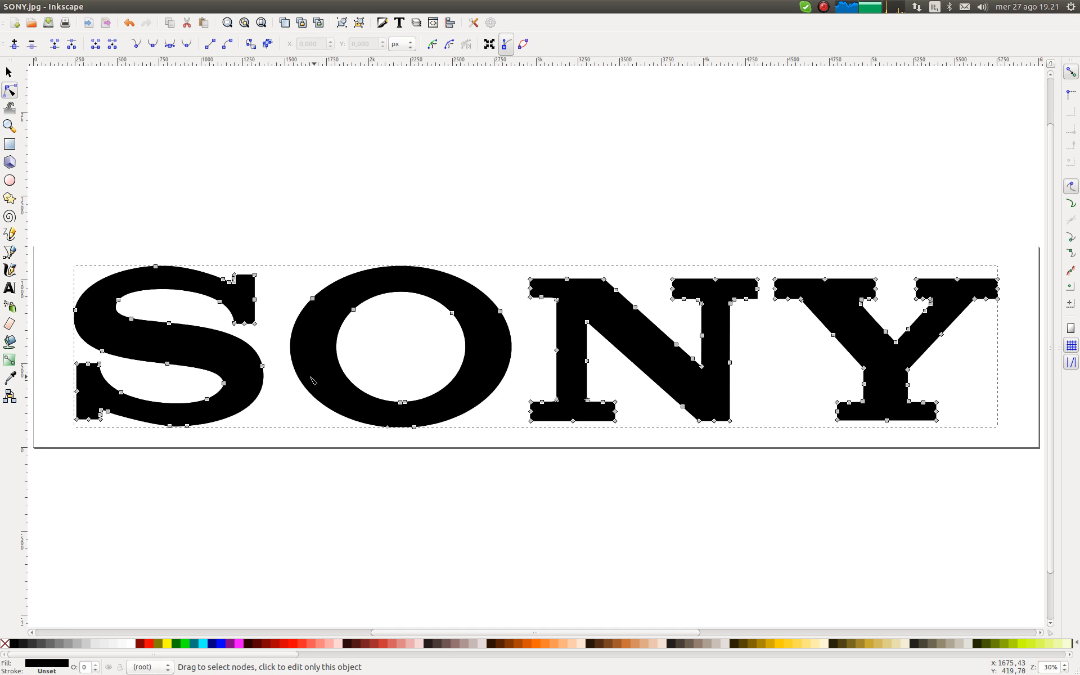
click(9, 72)
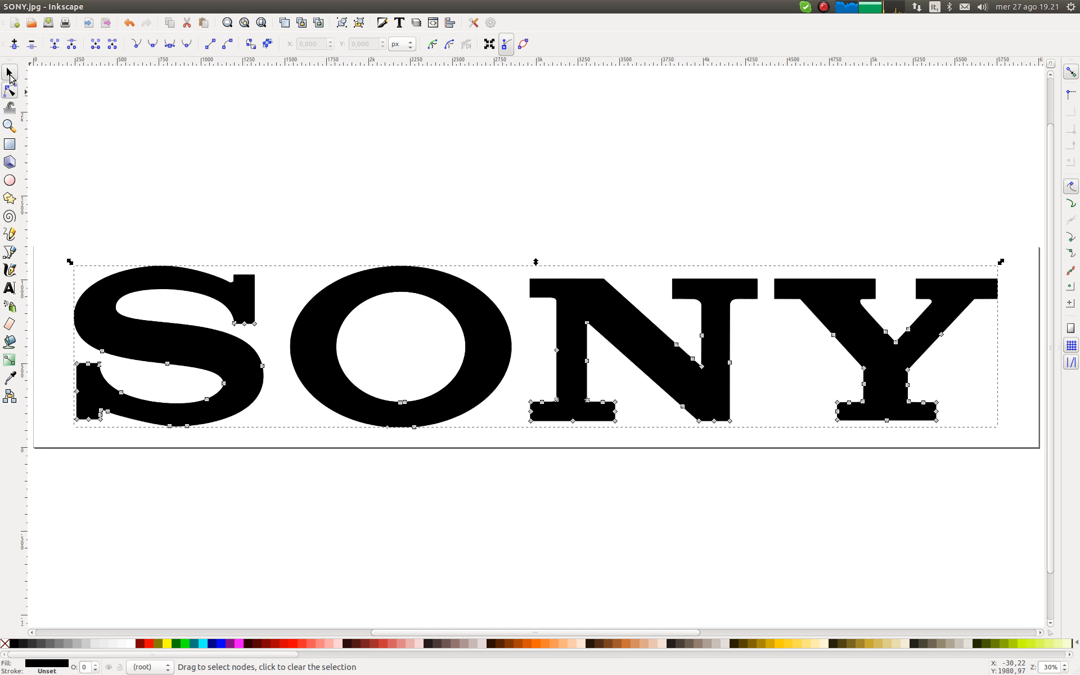
click(51, 341)
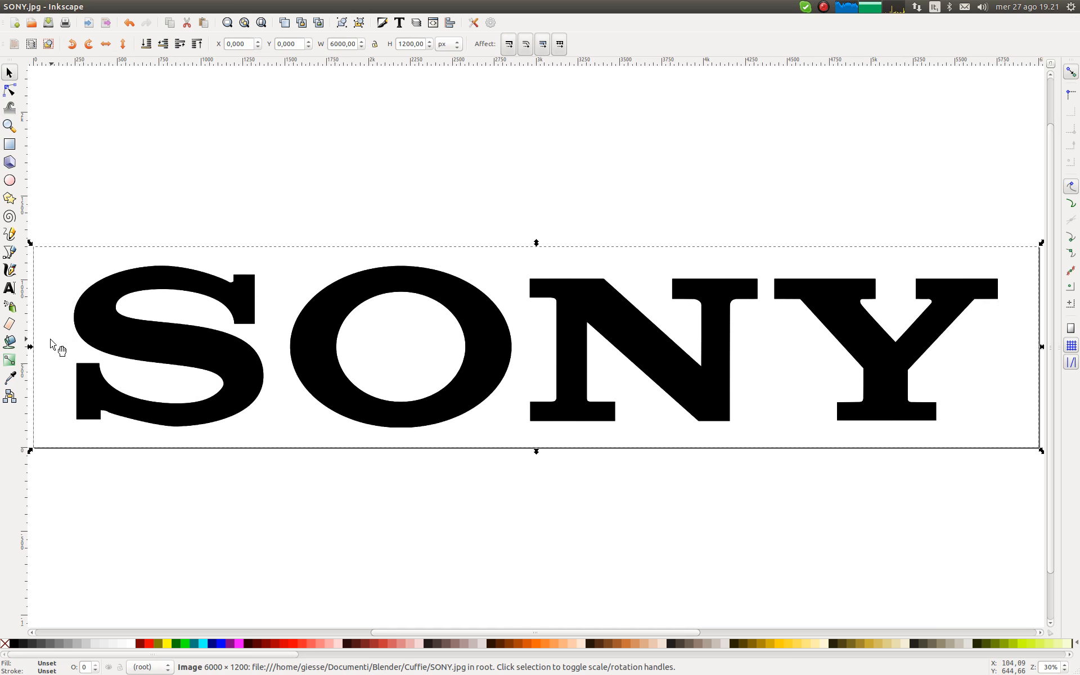
key(Escape)
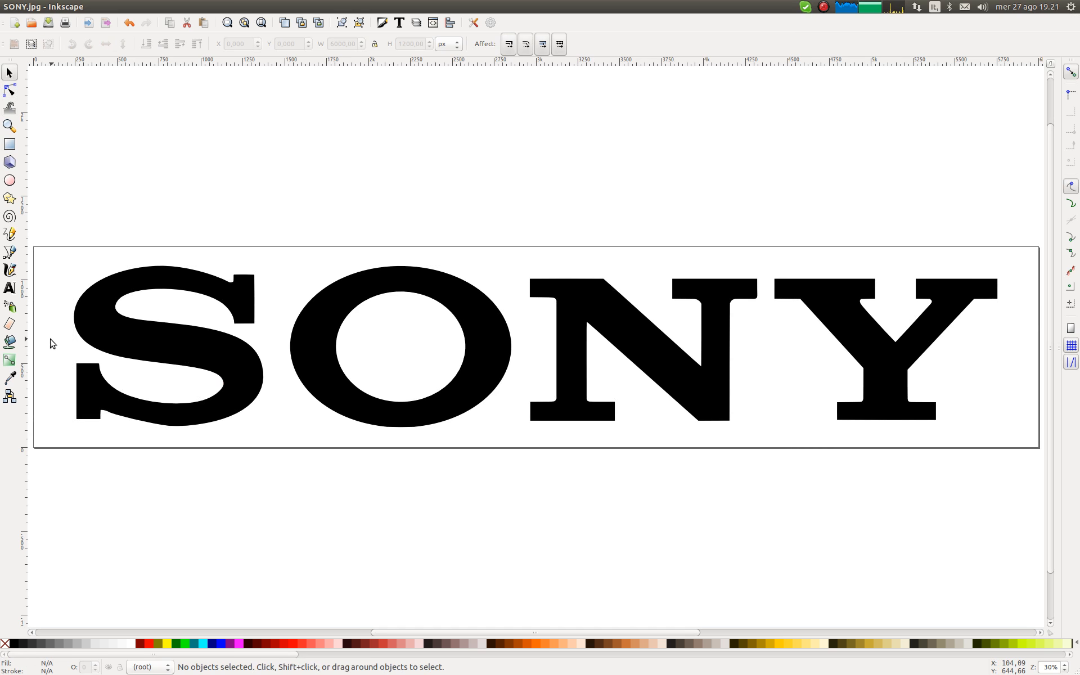
Step: Insert a node in the rounded lower-right corner of the N's upper-right serif, between its two neighbouring nodes
click(10, 90)
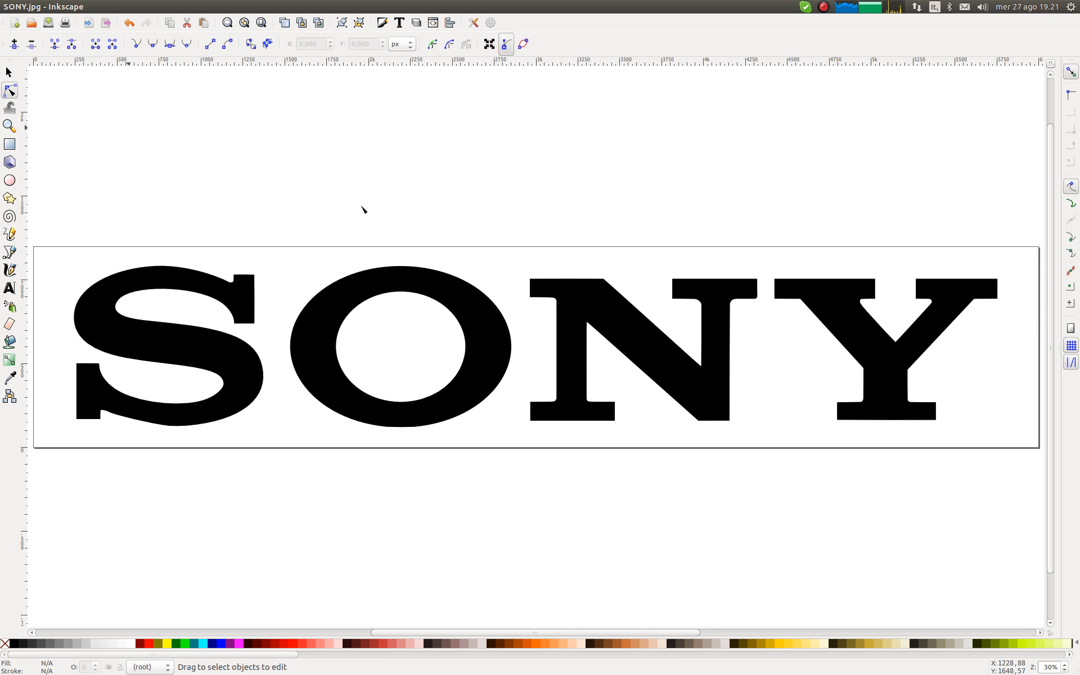
click(752, 300)
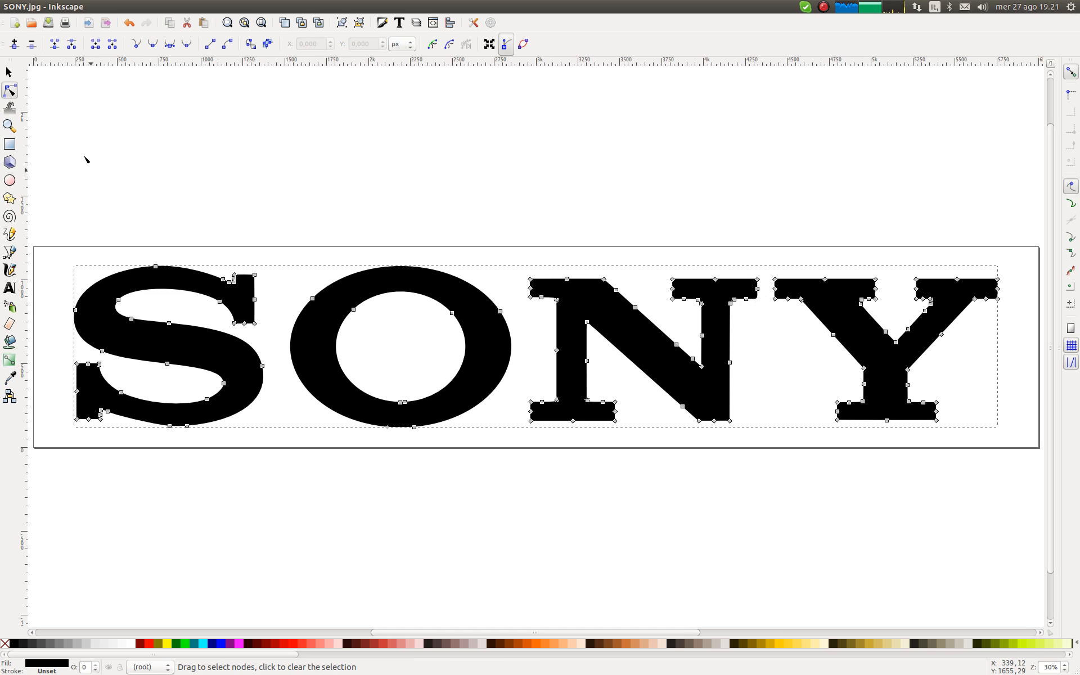
click(9, 126)
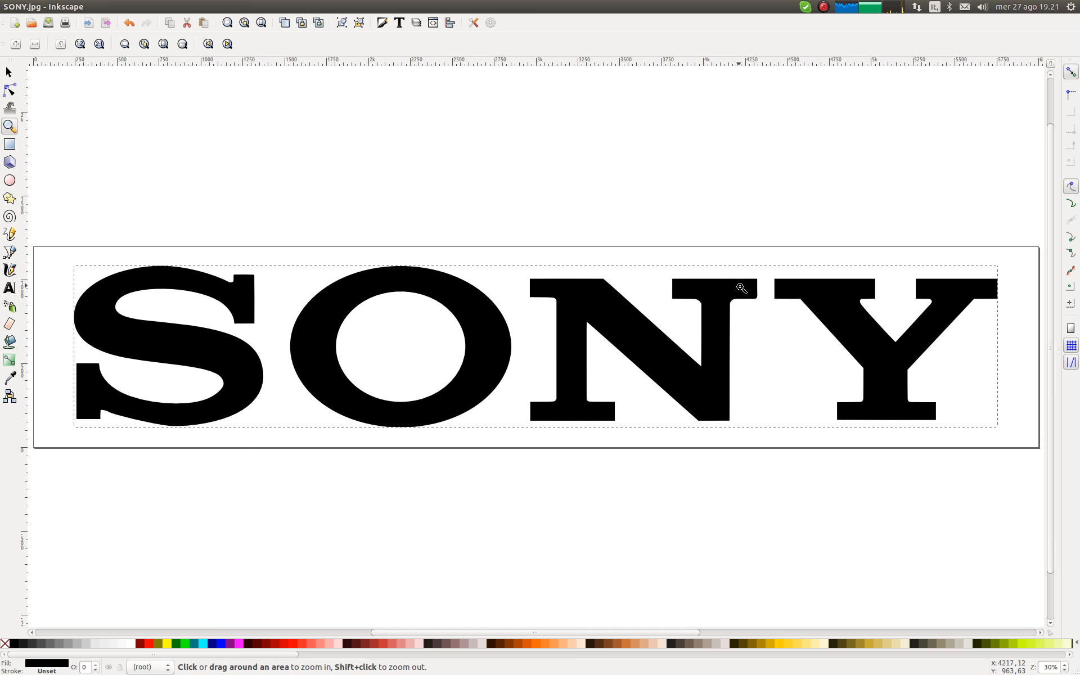
drag(749, 294, 774, 315)
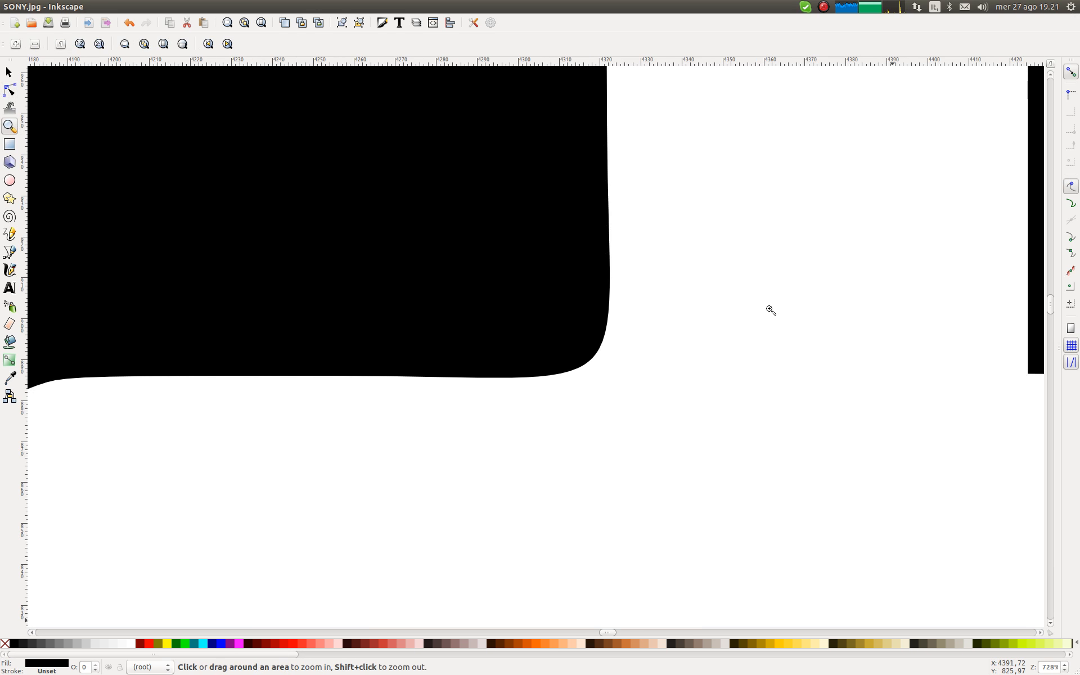
click(10, 90)
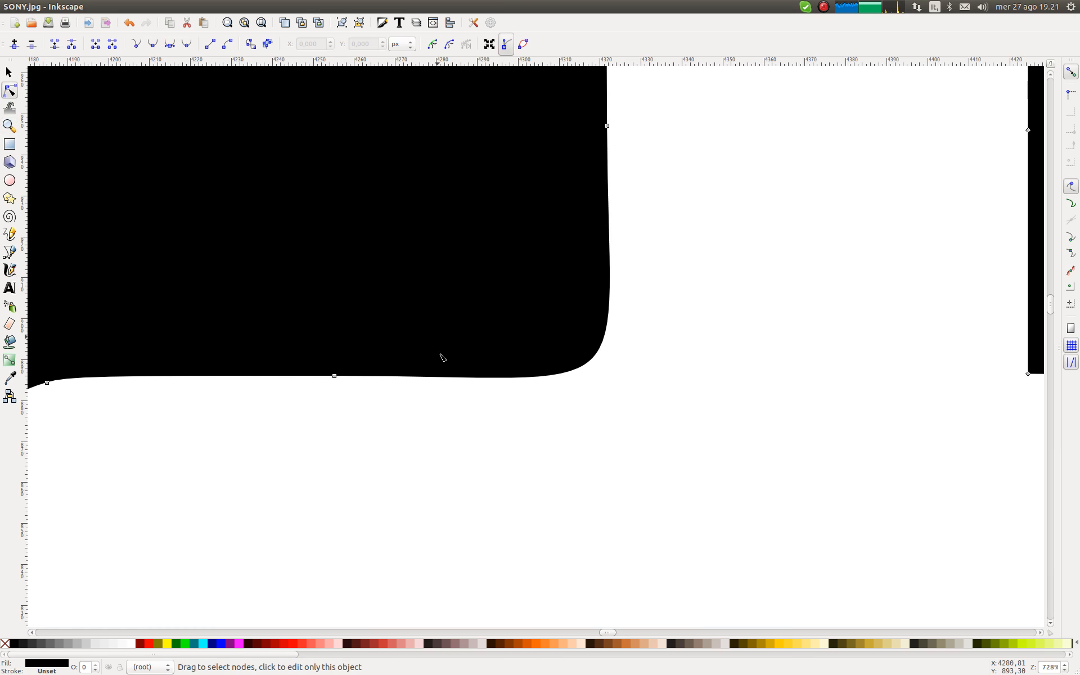
click(335, 376)
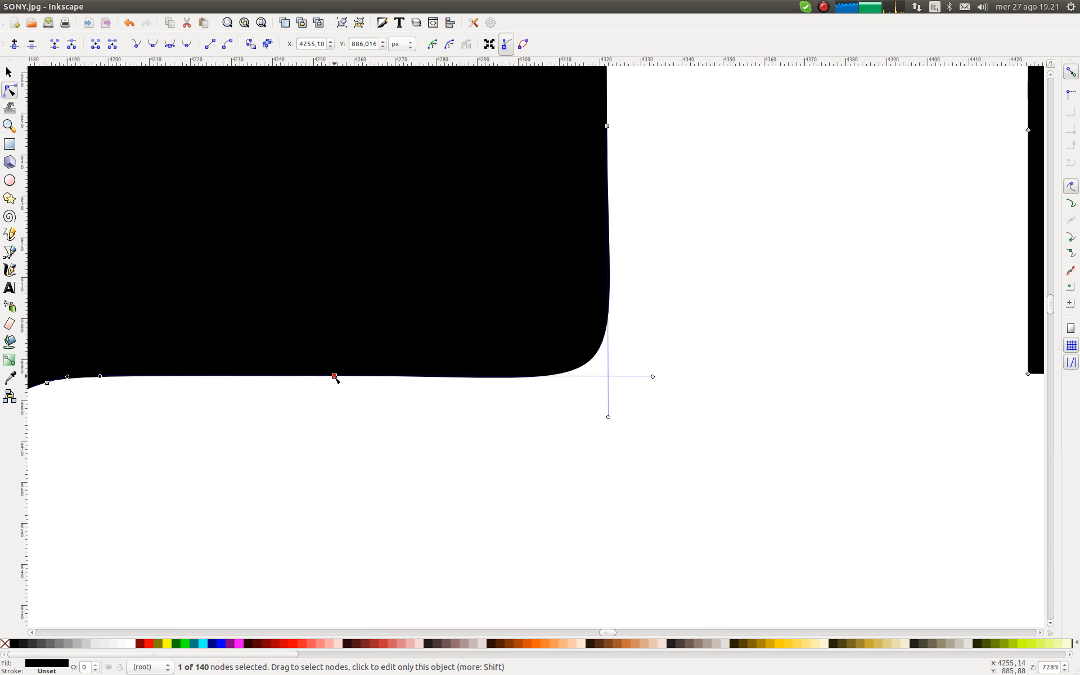
shift+click(607, 125)
click(16, 49)
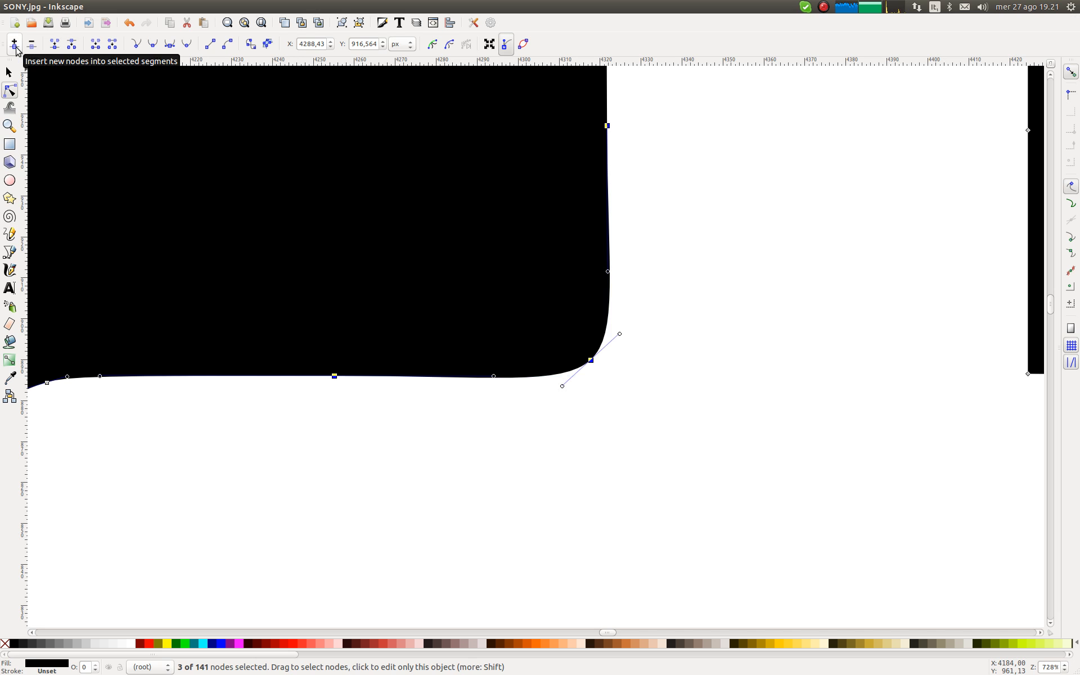
Step: Make the new corner node a cusp and move it by about 4,12 px, -4,26 px to square off the serif corner
click(591, 361)
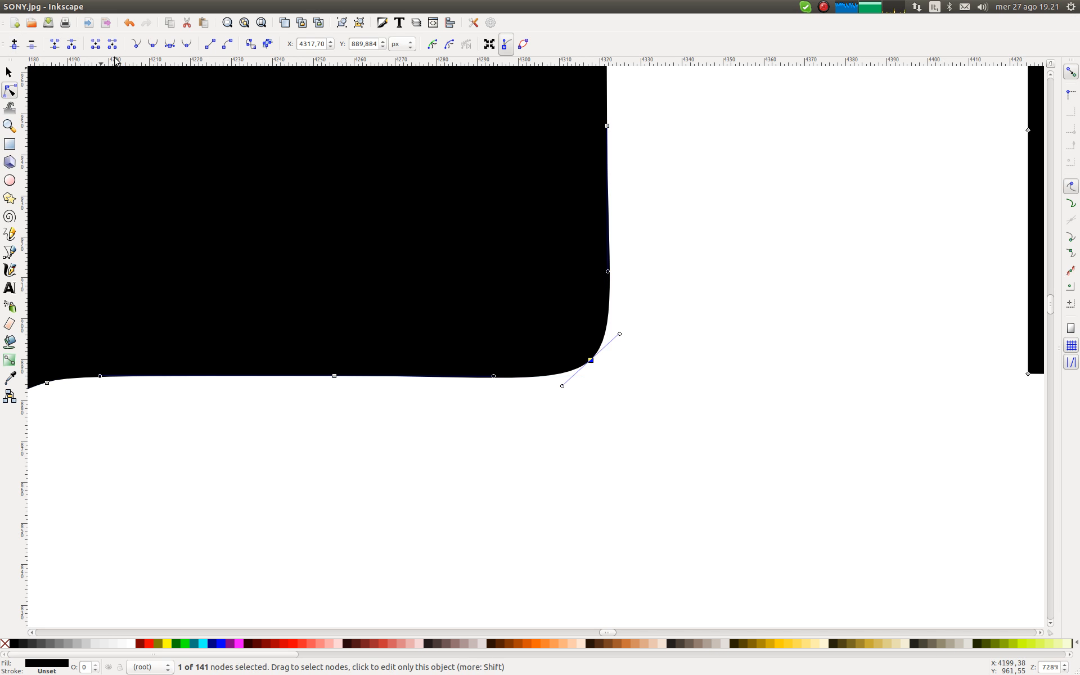
click(135, 45)
click(135, 45)
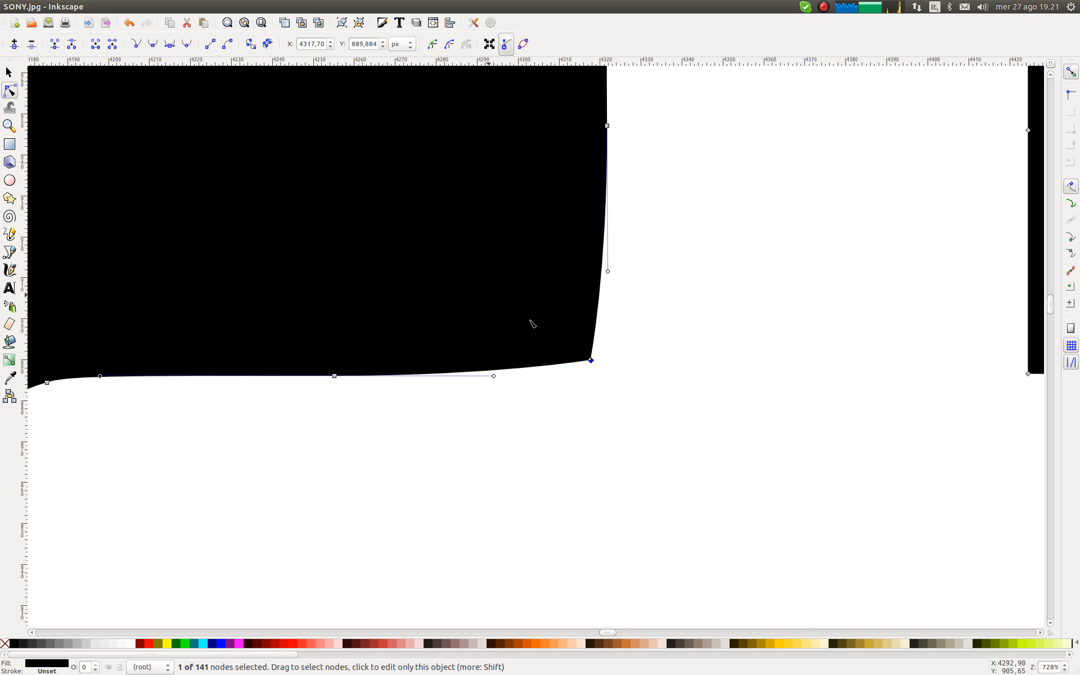
drag(594, 363, 610, 379)
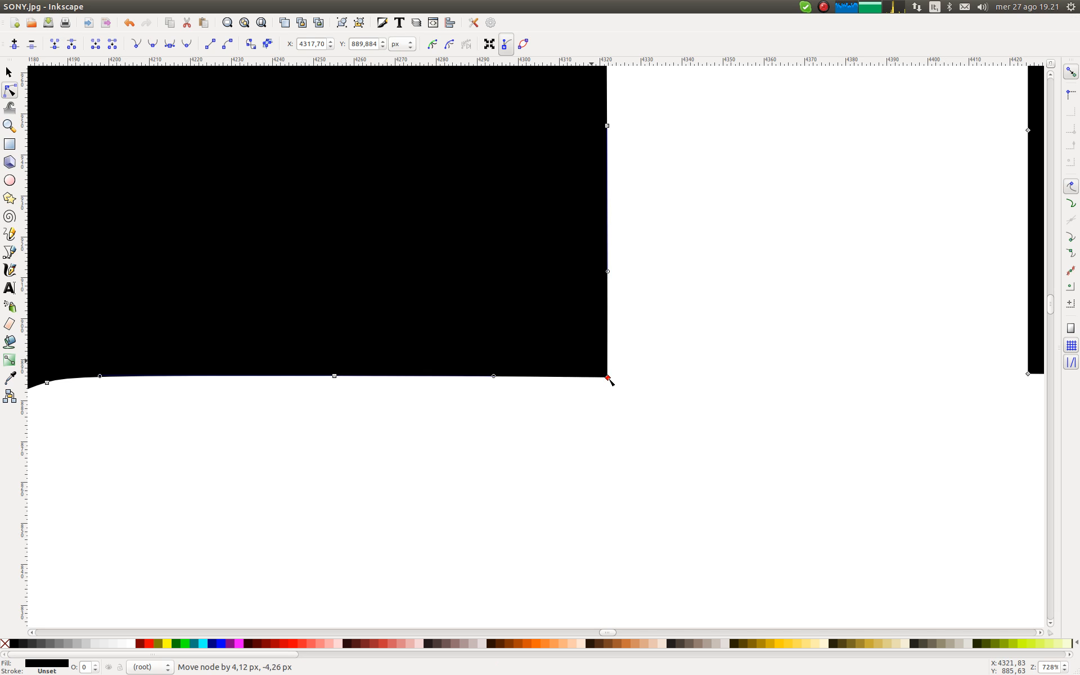
Step: Delete the redundant node on the vertical edge just above the new corner of the N's serif
click(608, 126)
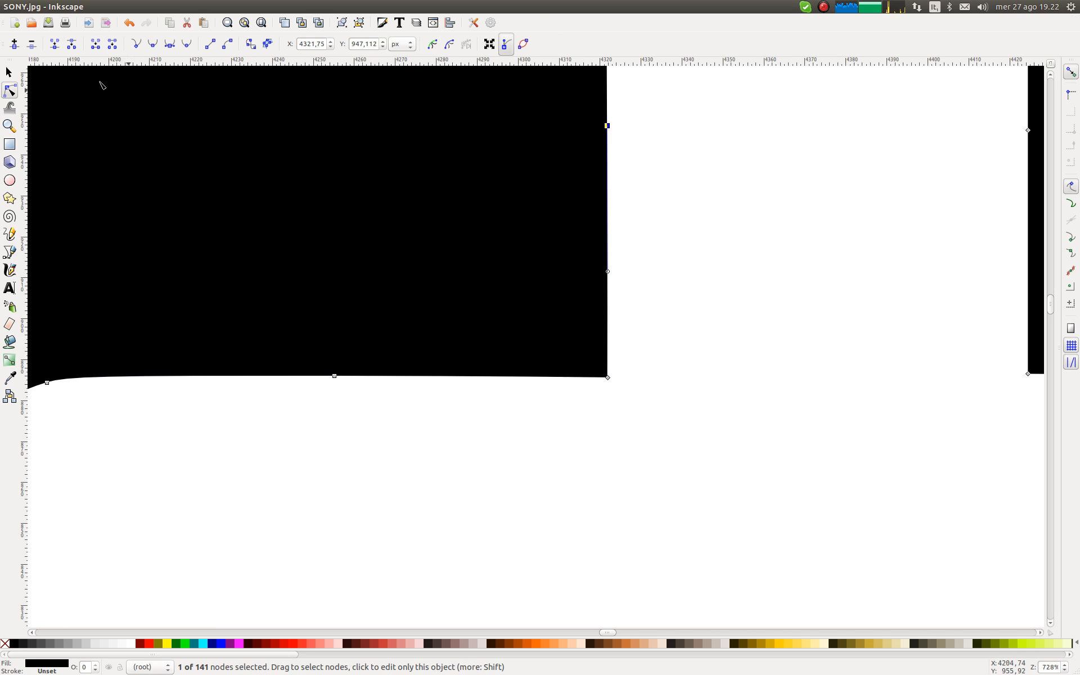
click(32, 49)
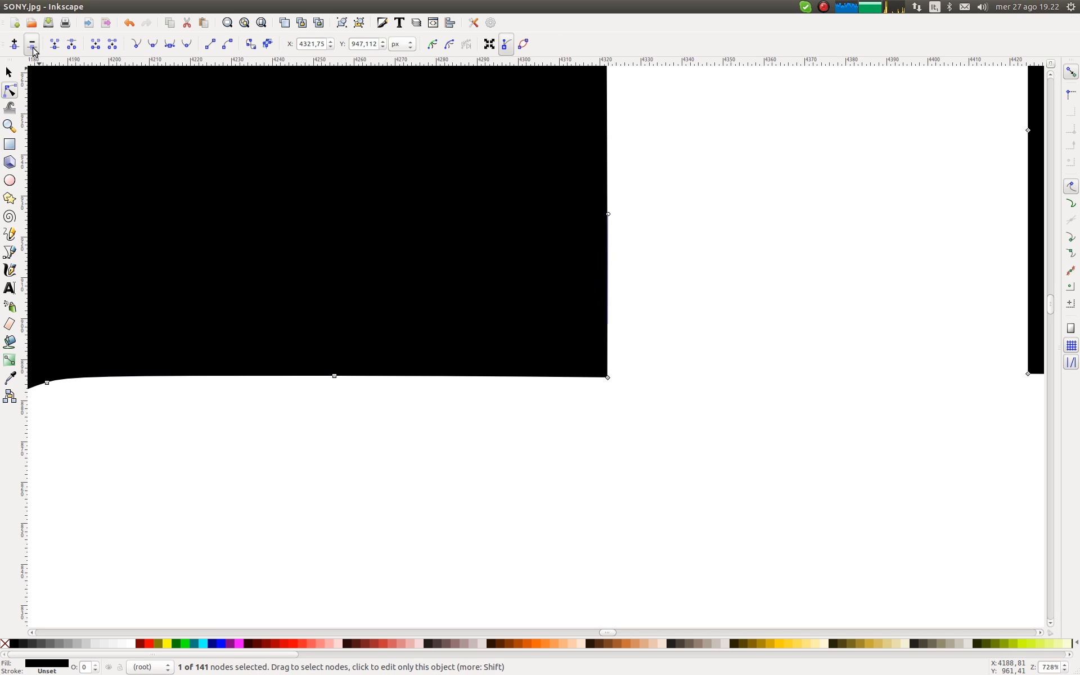
Step: Try deleting the middle node on the serif's lower edge, and undo the deletion
click(334, 376)
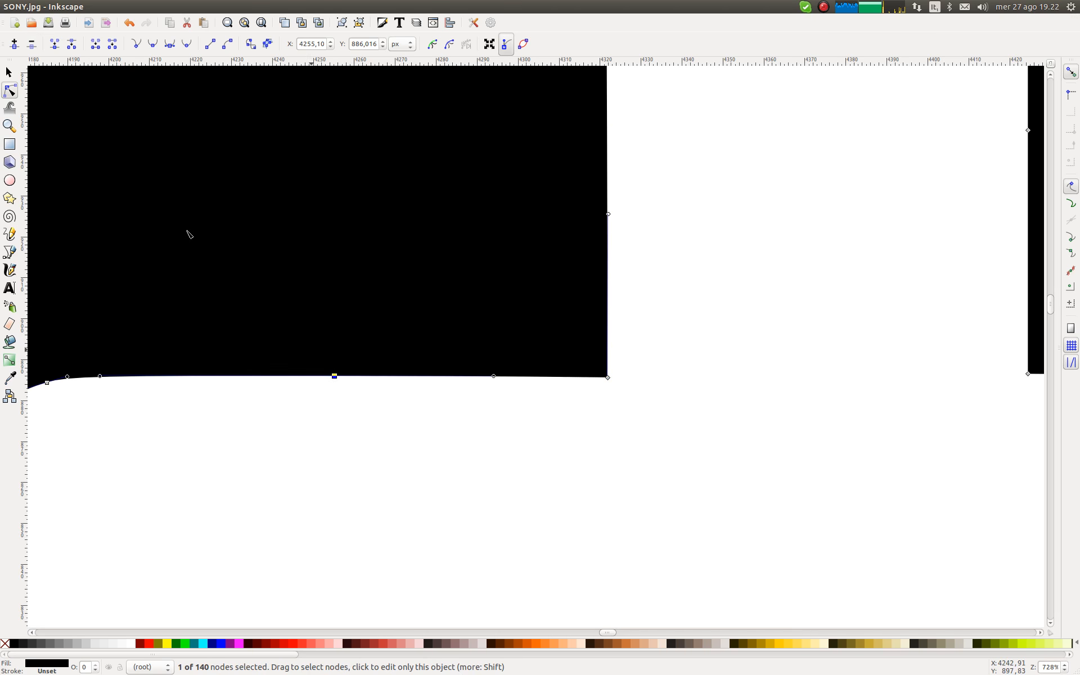
click(33, 49)
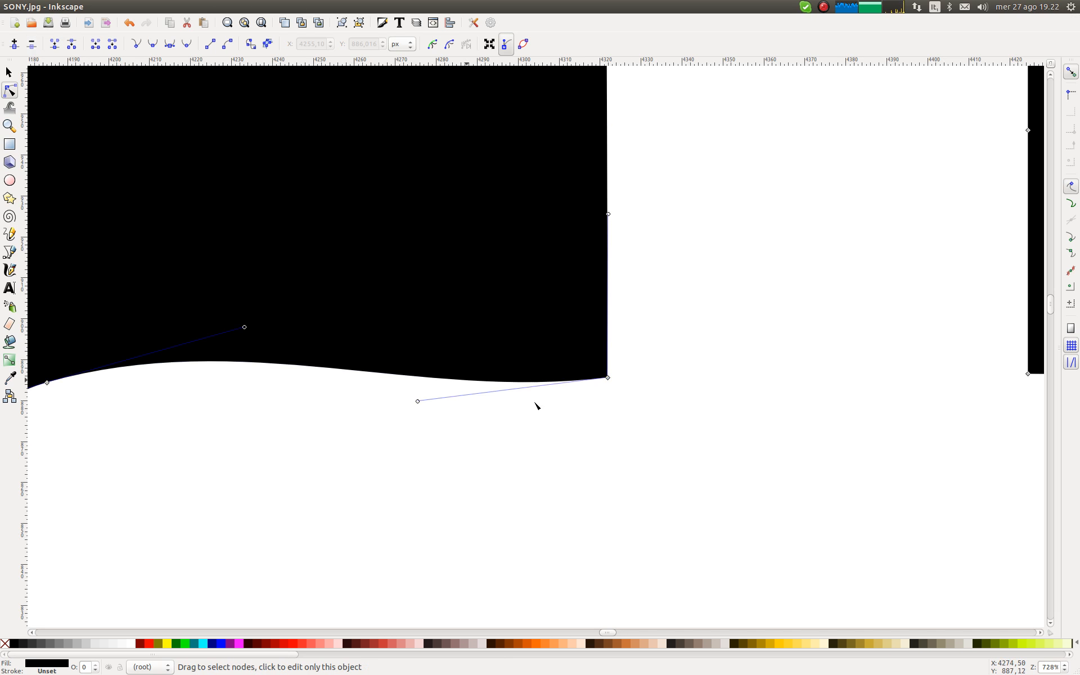
key(ctrl+z)
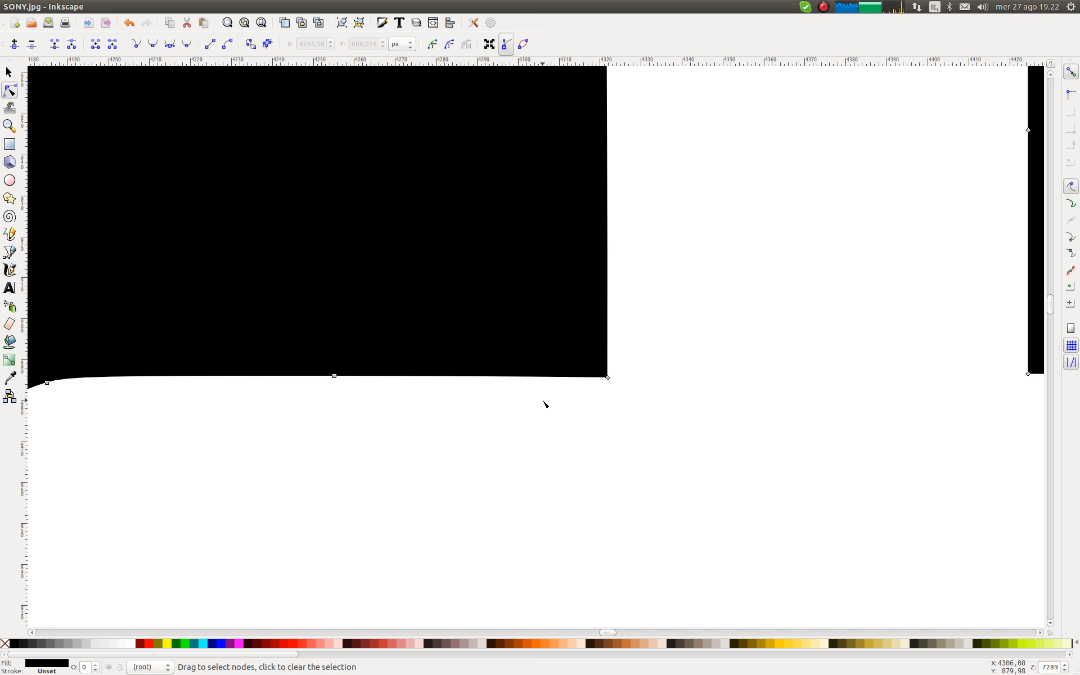
Step: Save the vectorized logo as an Inkscape SVG in the Cuffie folder, replacing the existing SONY.svg
click(261, 23)
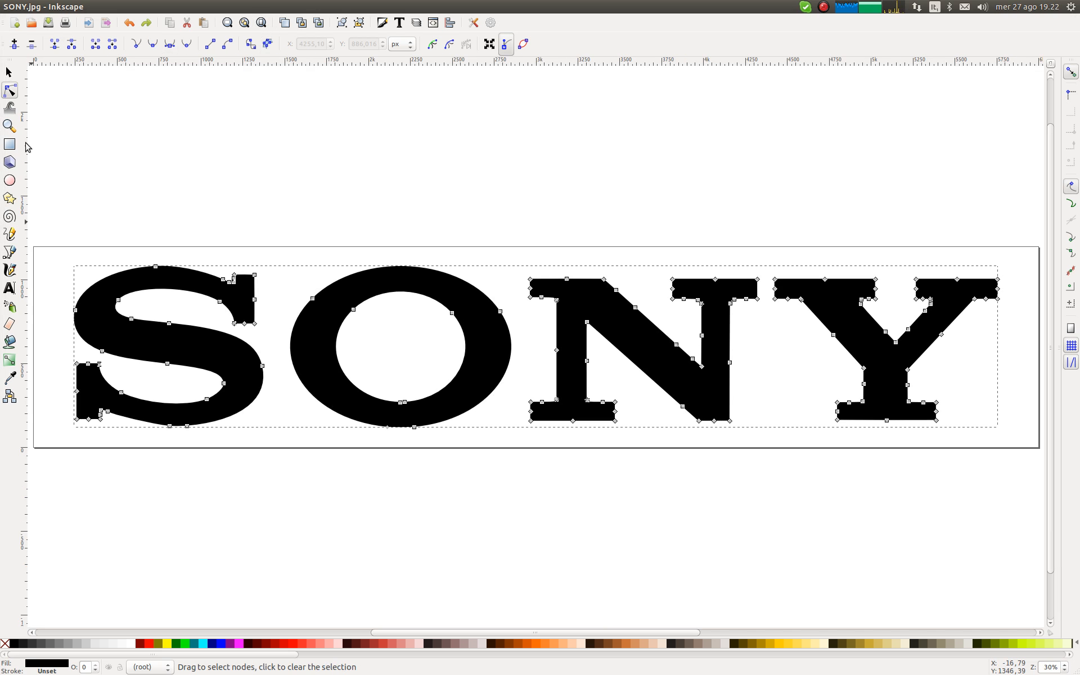
click(7, 72)
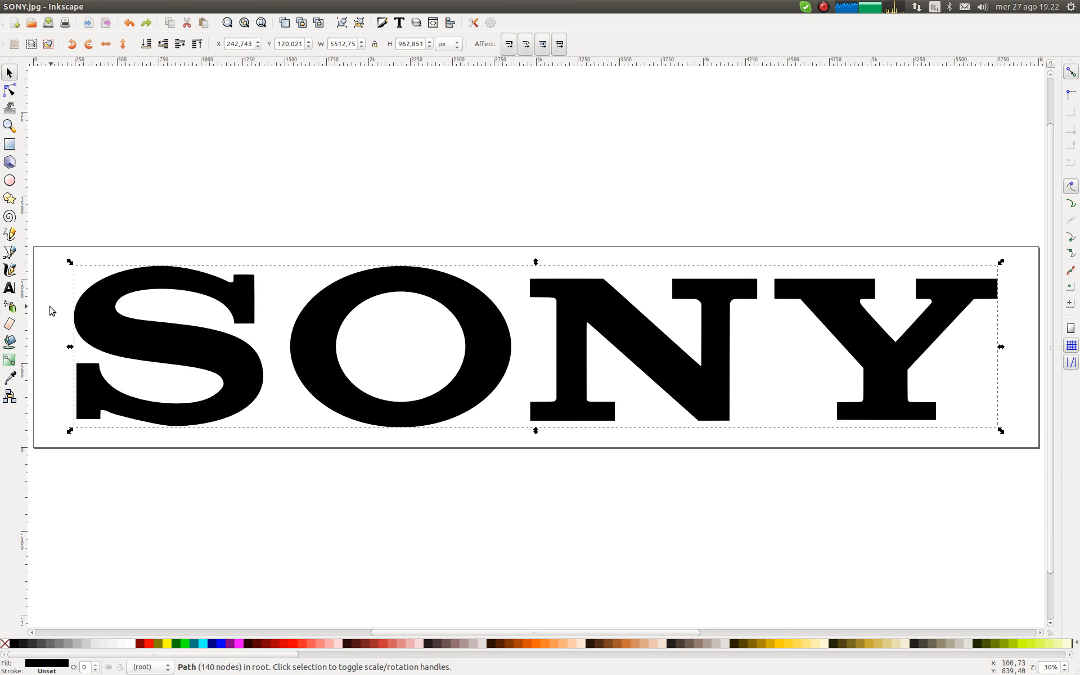
click(49, 23)
click(635, 382)
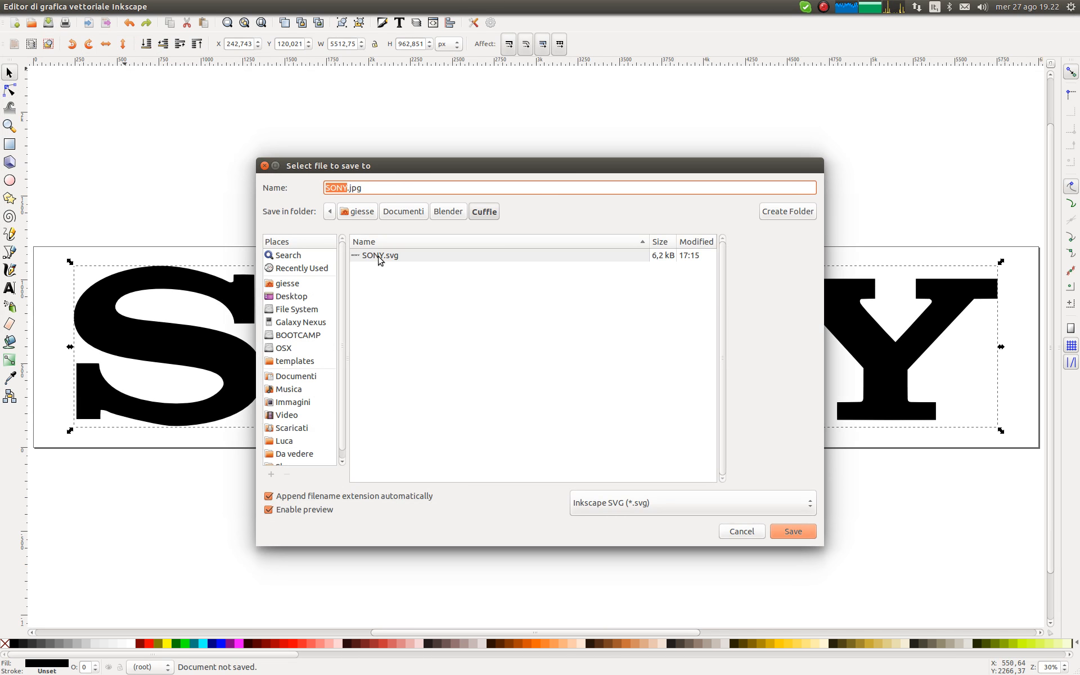
click(380, 256)
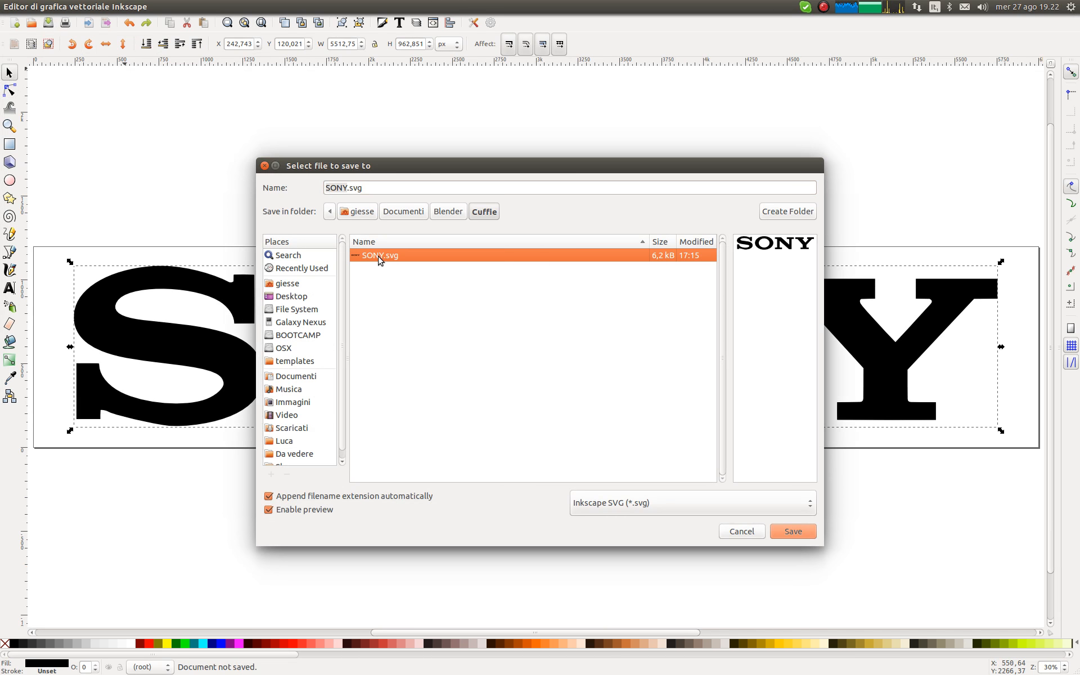
click(795, 535)
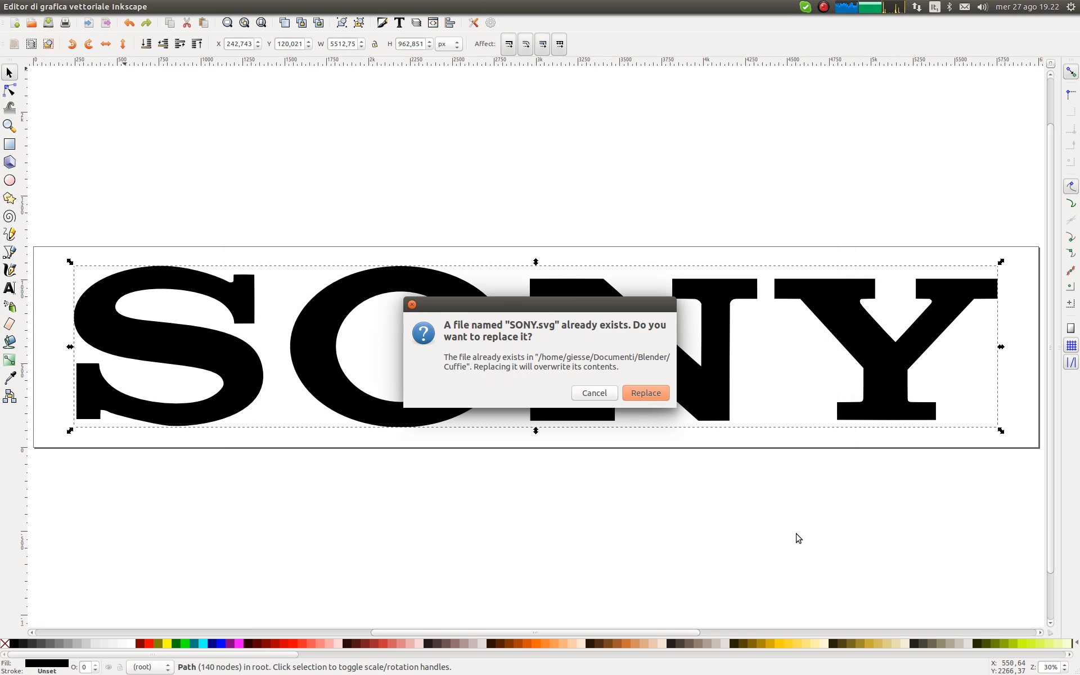
click(647, 394)
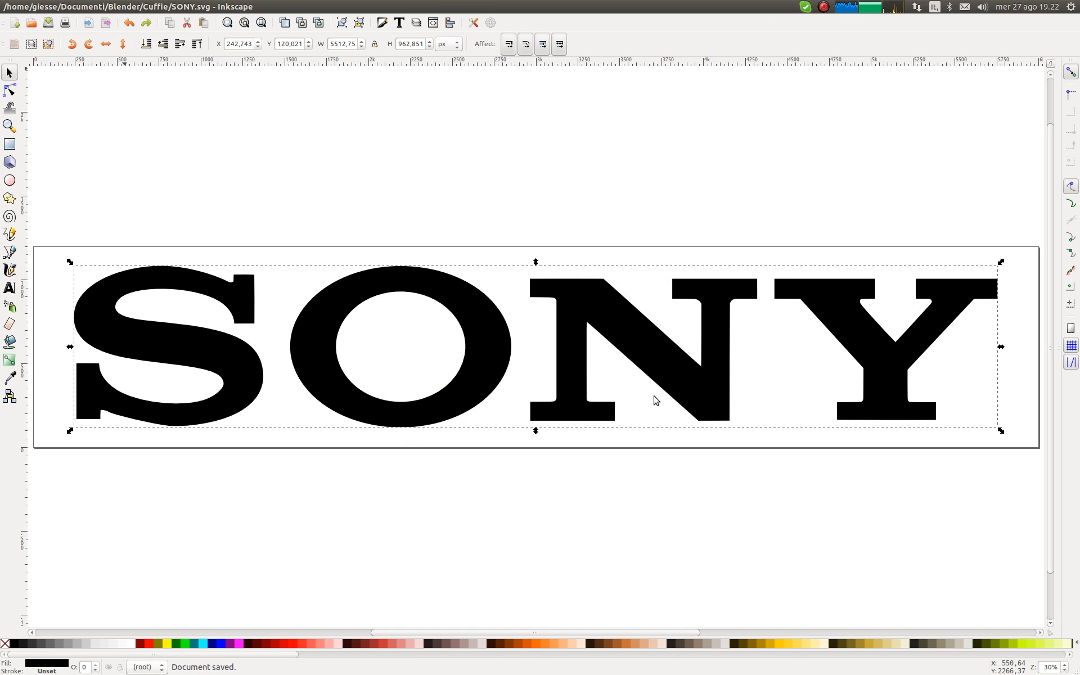
Step: Switch to Blender and turn the image editor showing the headphones into a 3D View seen from the top in orthographic projection
key(alt+Tab)
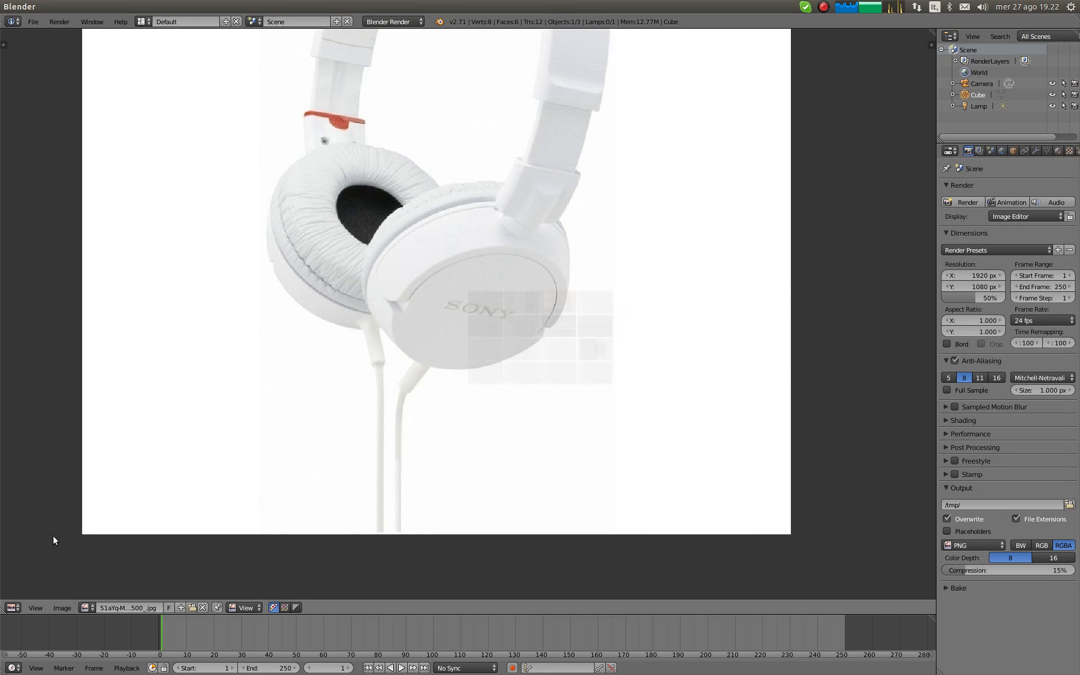
click(12, 608)
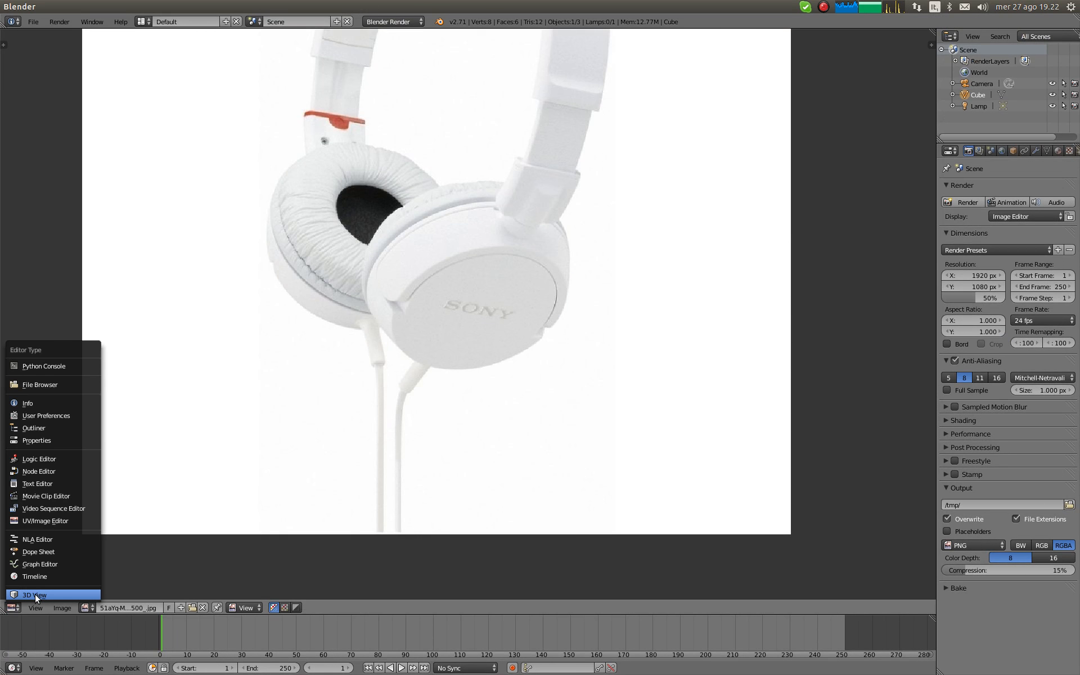
click(34, 594)
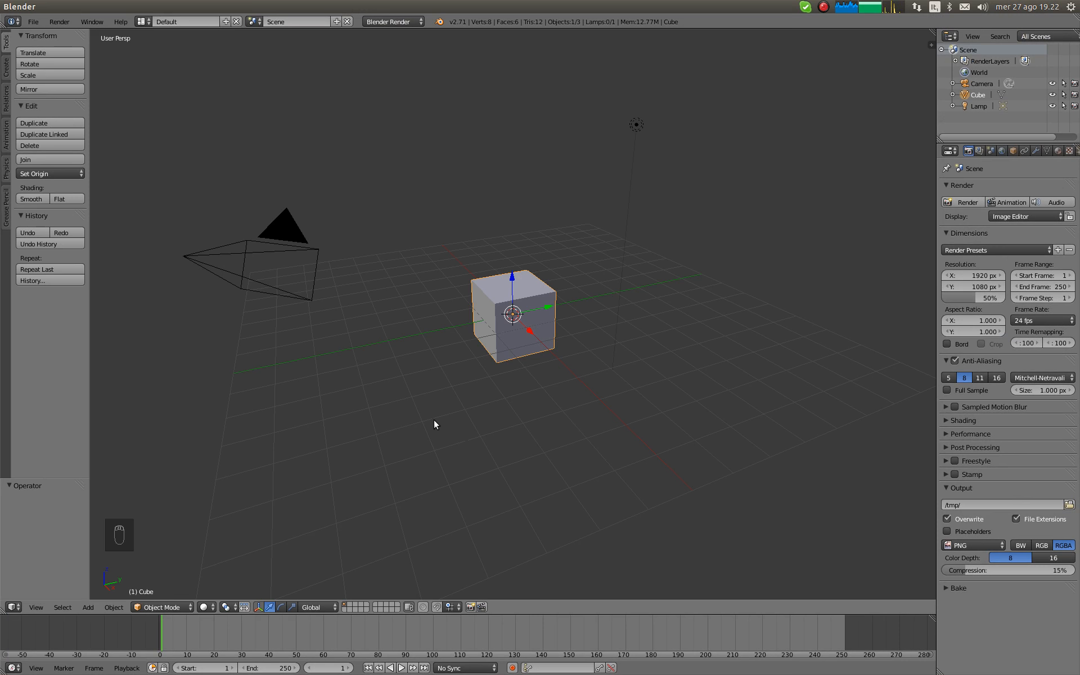
key(KP_5)
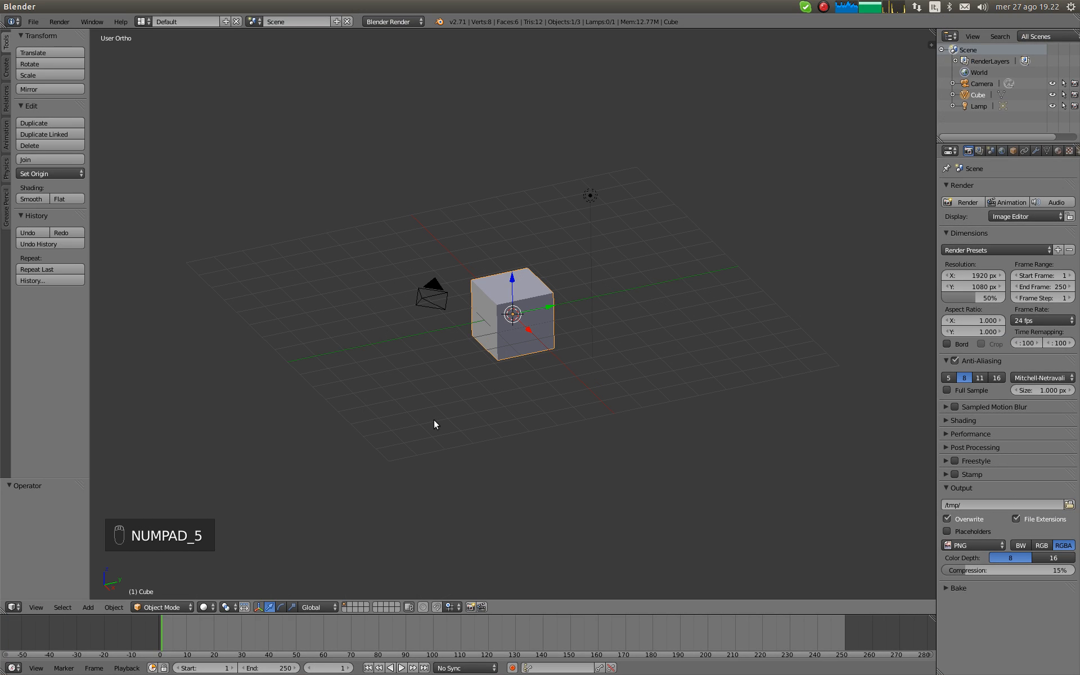
key(KP_7)
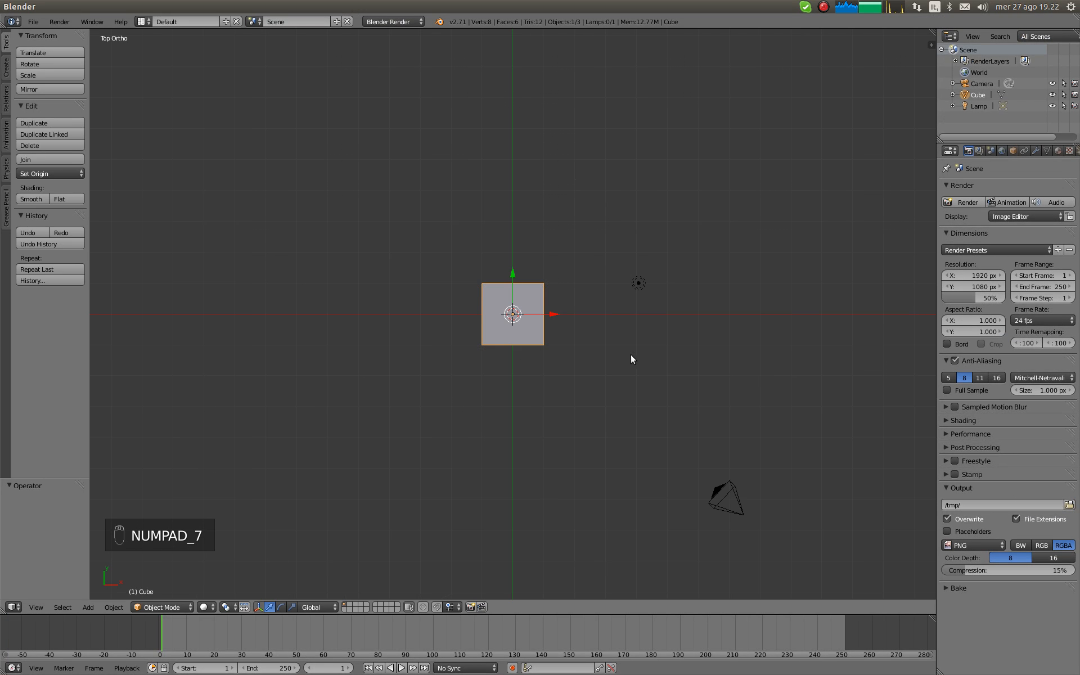
scroll(593, 352, up, 8)
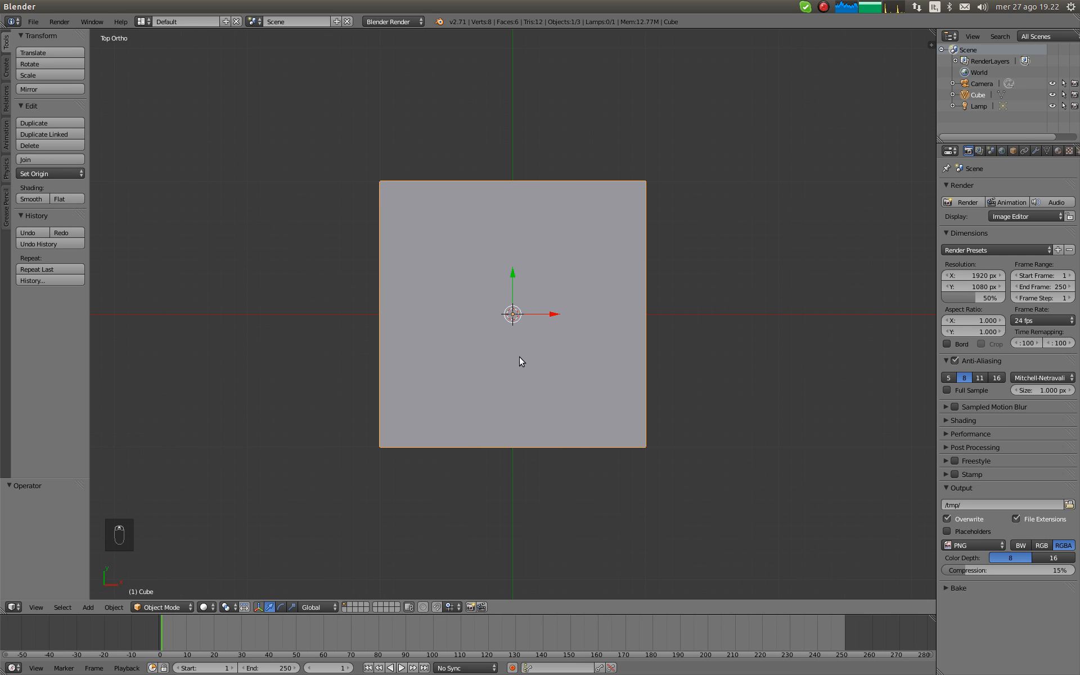
Step: Import SONY.svg from the Cuffie folder as Scalable Vector Graphics
click(32, 23)
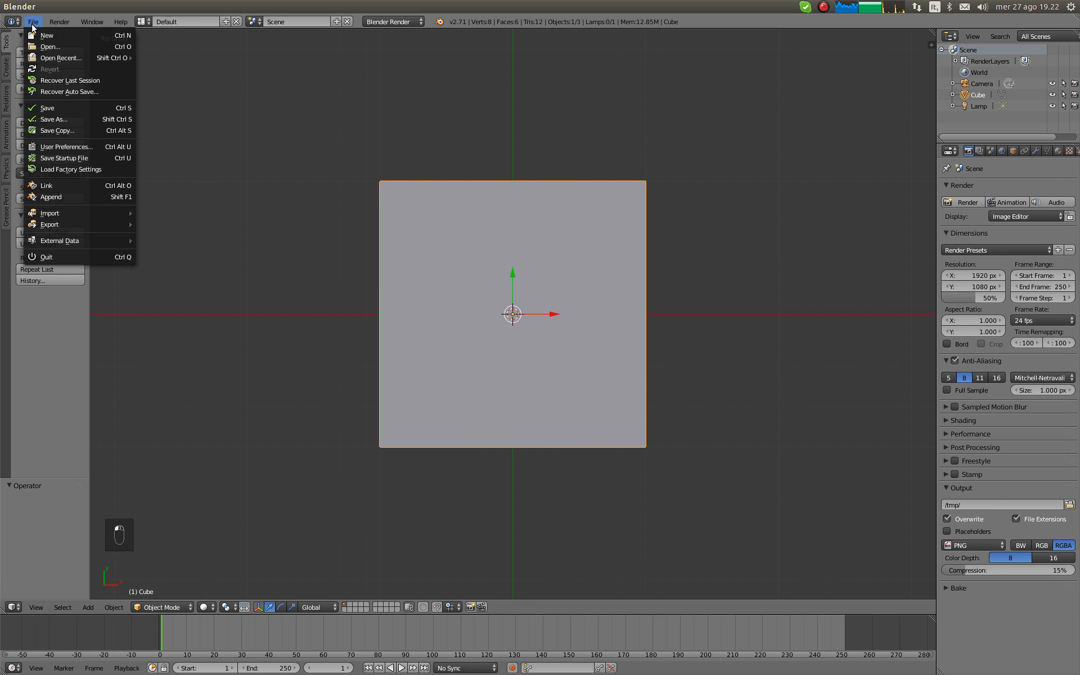
mouse_move(66, 213)
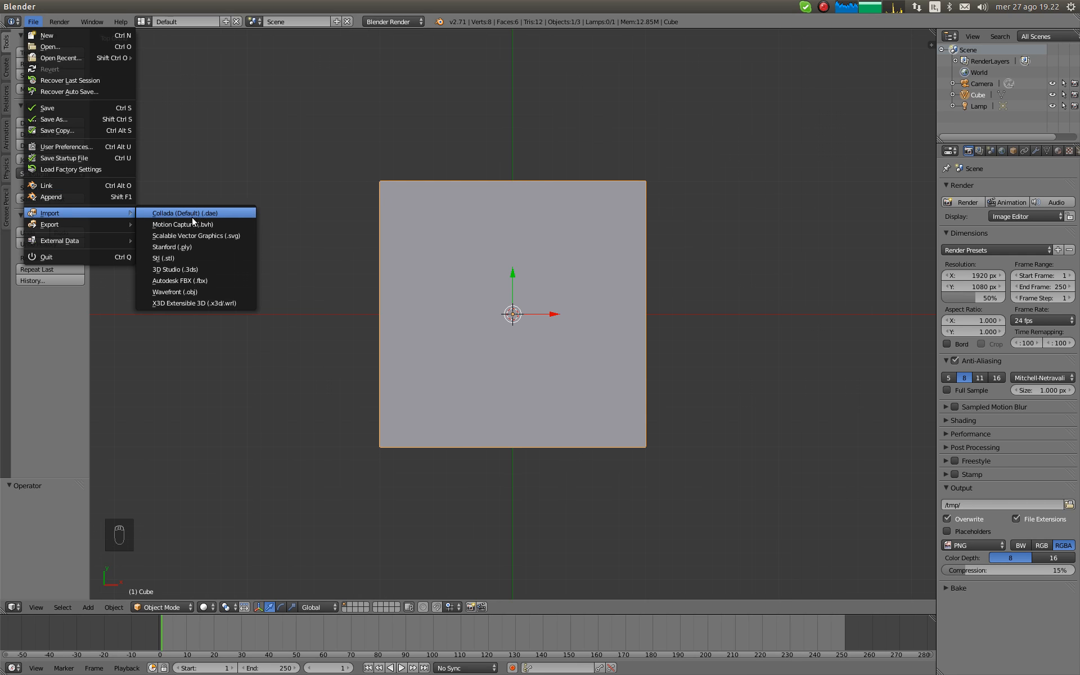
click(228, 234)
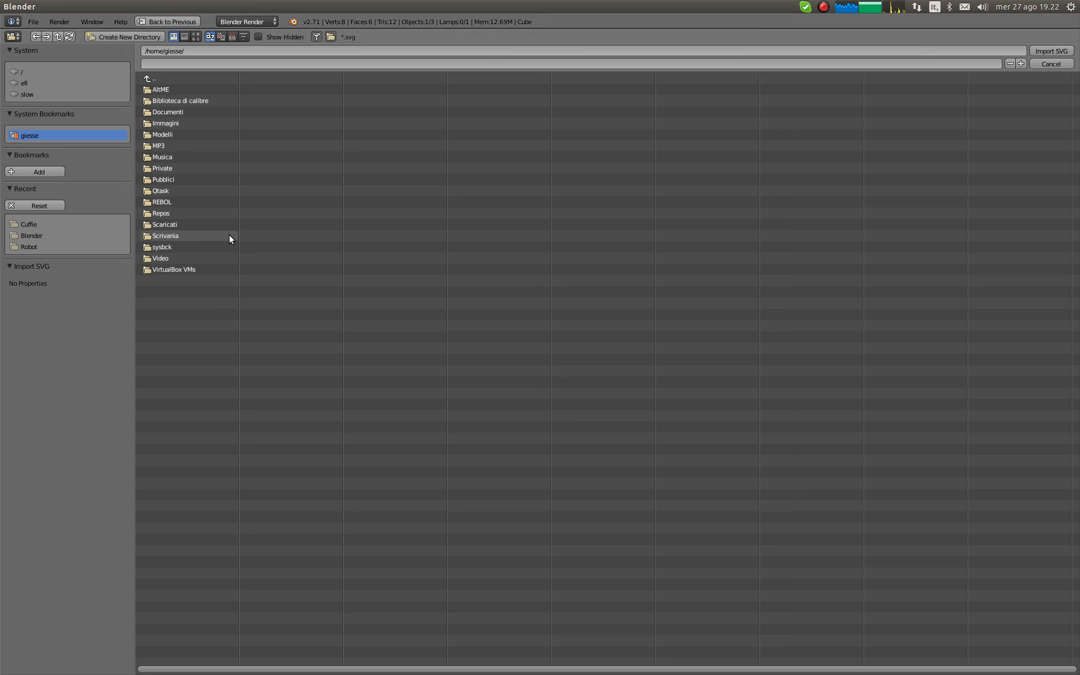
click(46, 225)
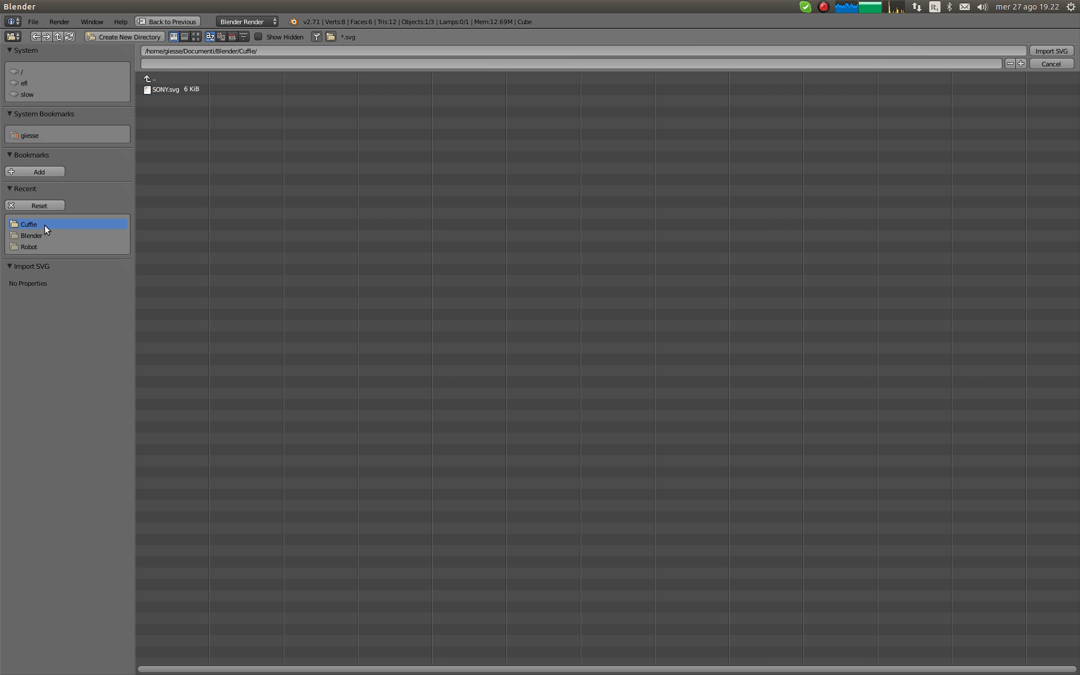
click(168, 88)
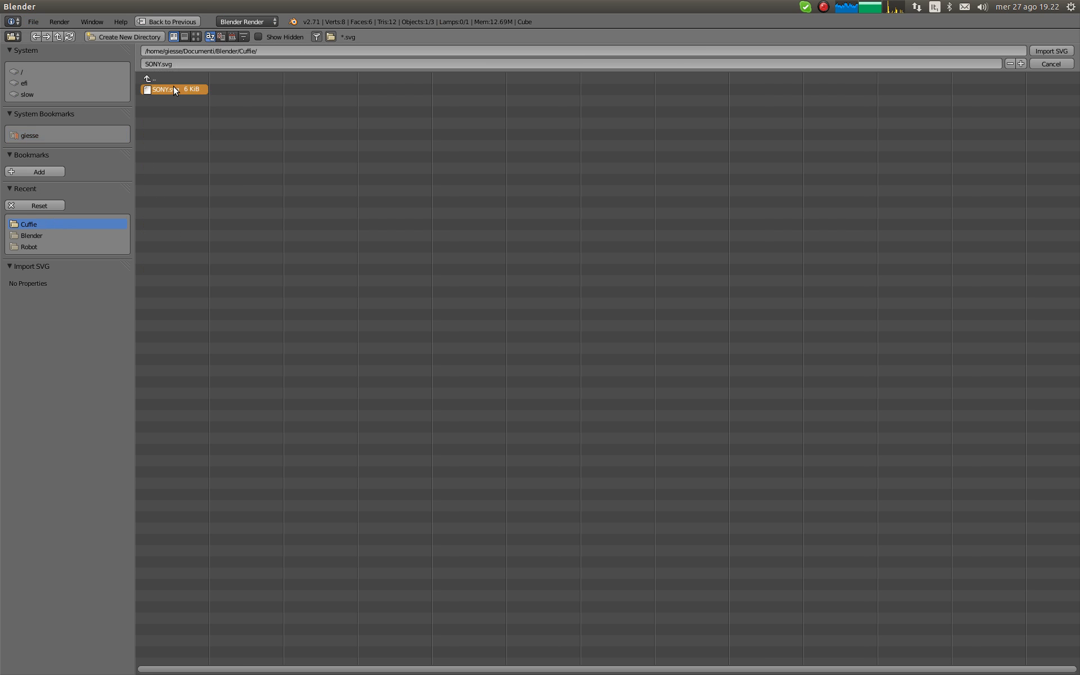
click(1058, 49)
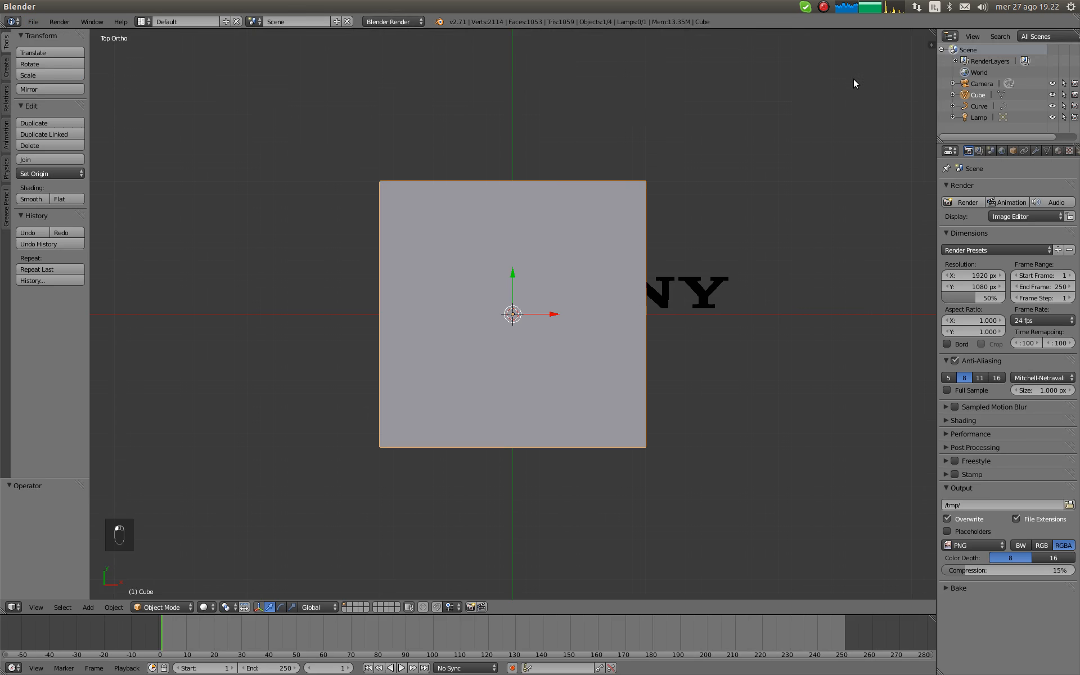
Step: Raise the imported logo curve along Z by about 1.127 so it sits above the cube
right_click(663, 296)
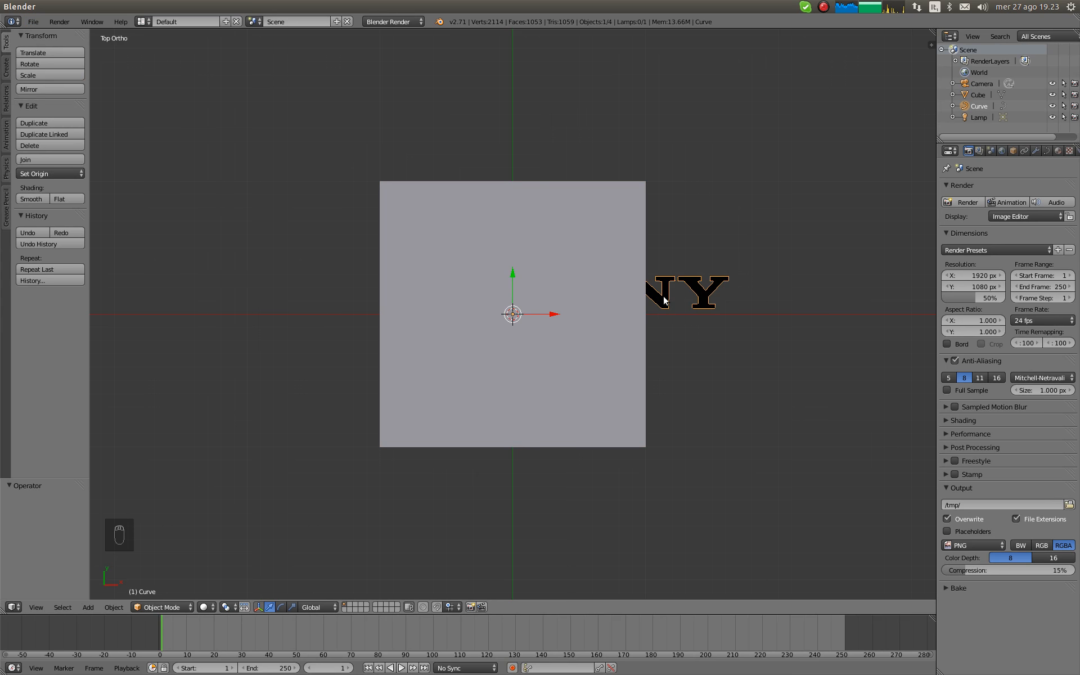
key(KP_1)
drag(512, 272, 513, 126)
key(KP_7)
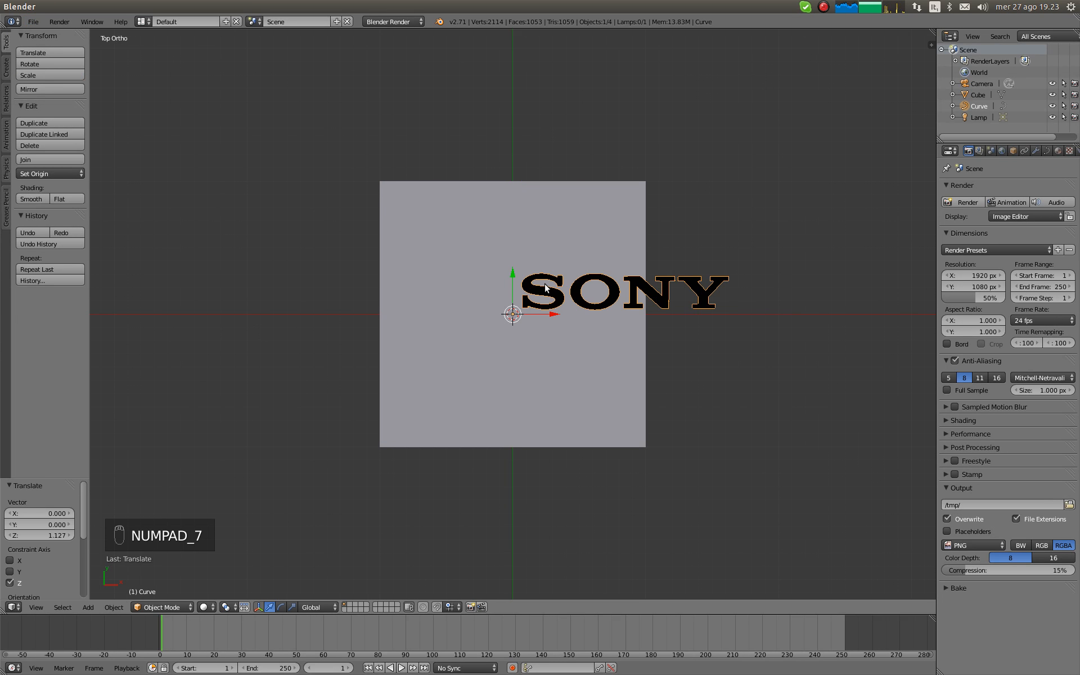
Step: Unlink the imported SVG material from the logo curve and set its geometry extrusion to 0.020
click(1058, 151)
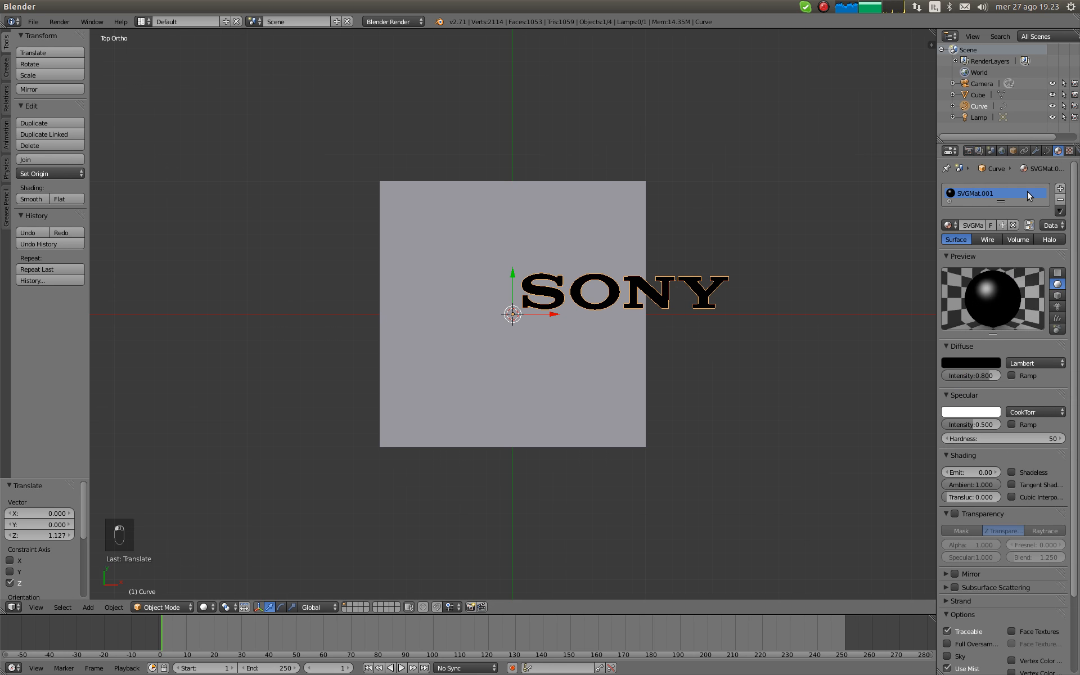
click(1014, 226)
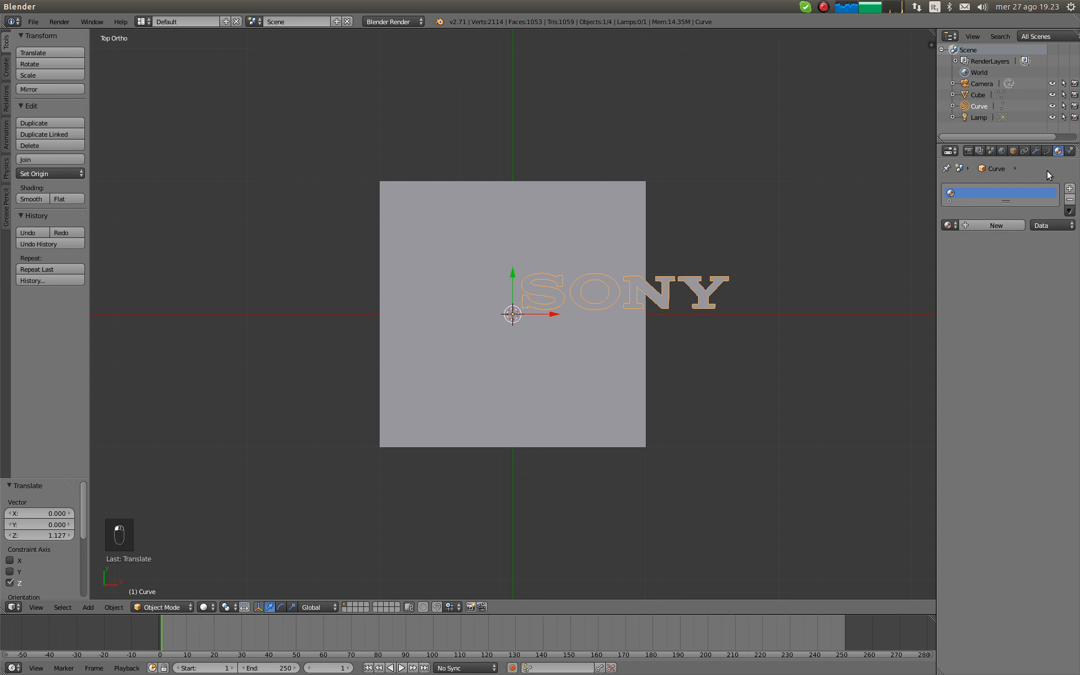
click(1046, 150)
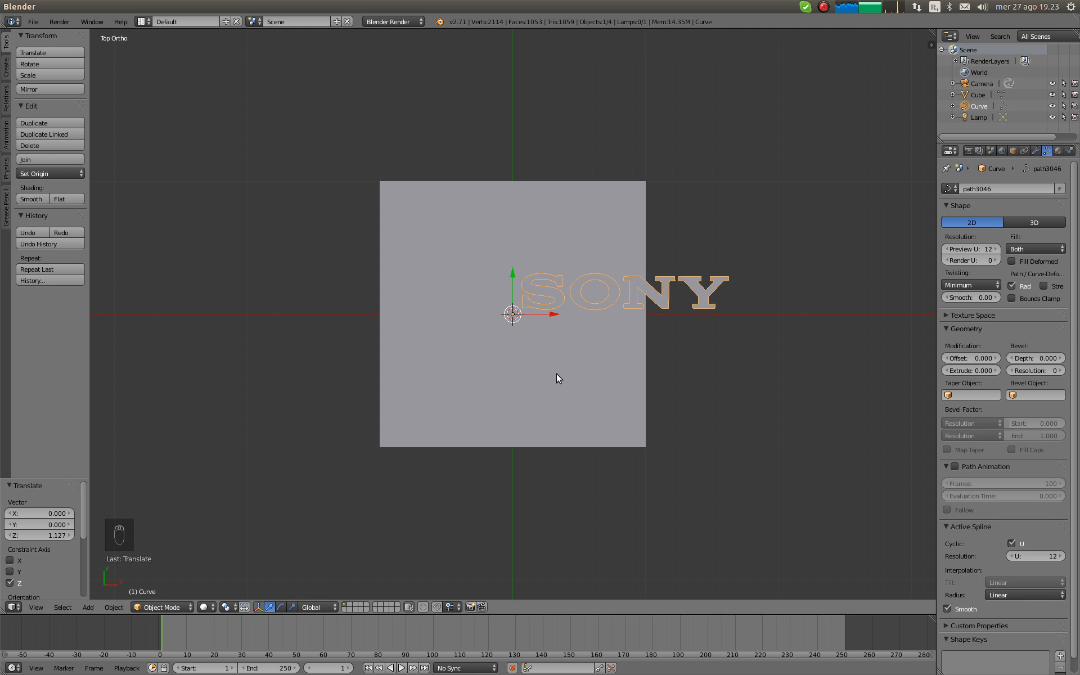
key(KP_1)
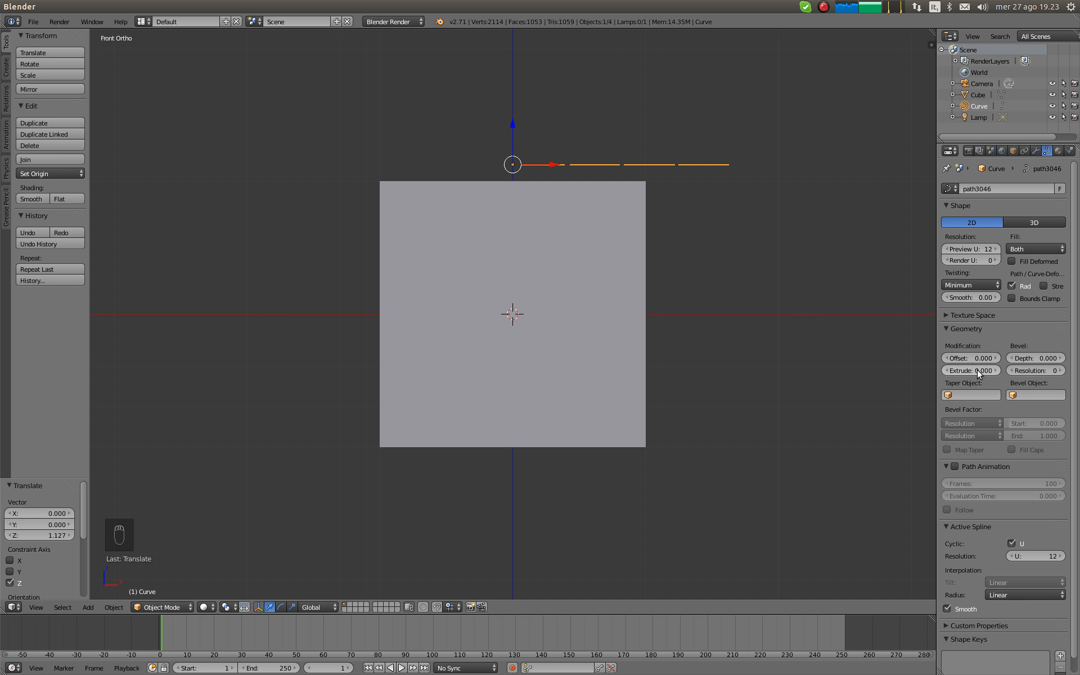
text(2)
key(Return)
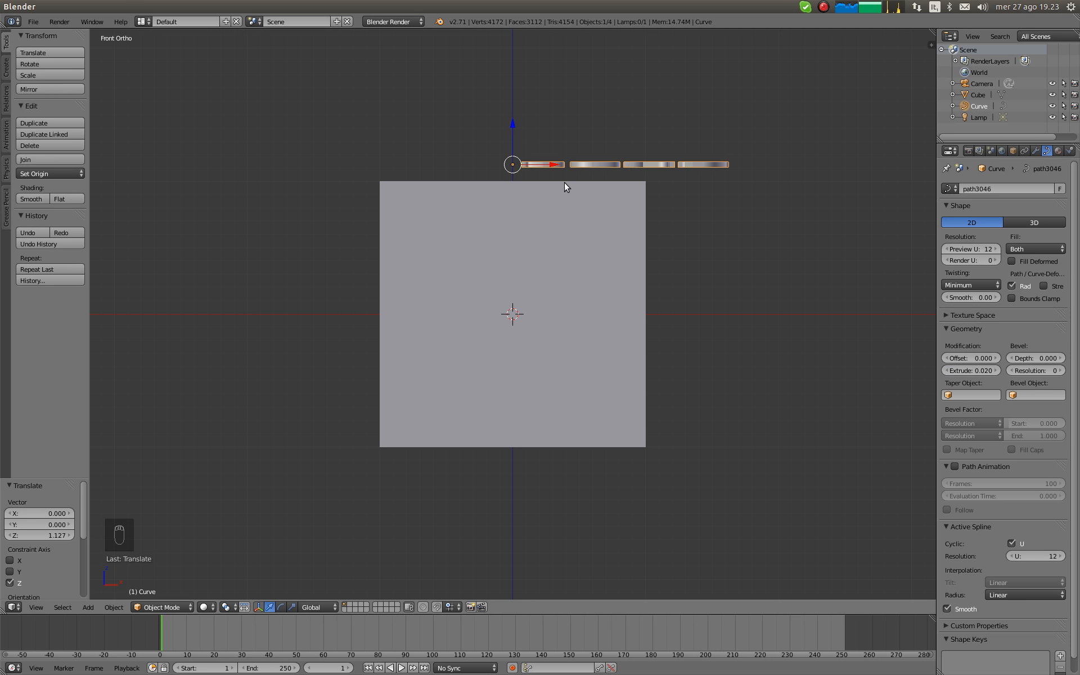
Step: Move the logo curve along X by about -0.830 to centre the lettering over the cube
key(KP_7)
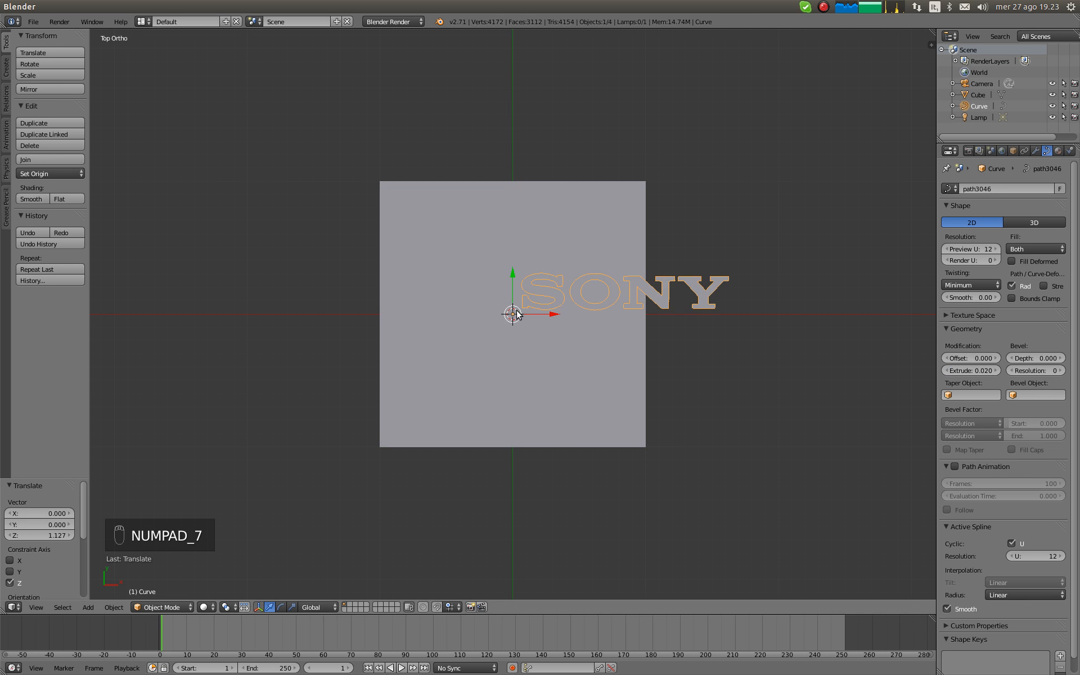
key(g)
key(x)
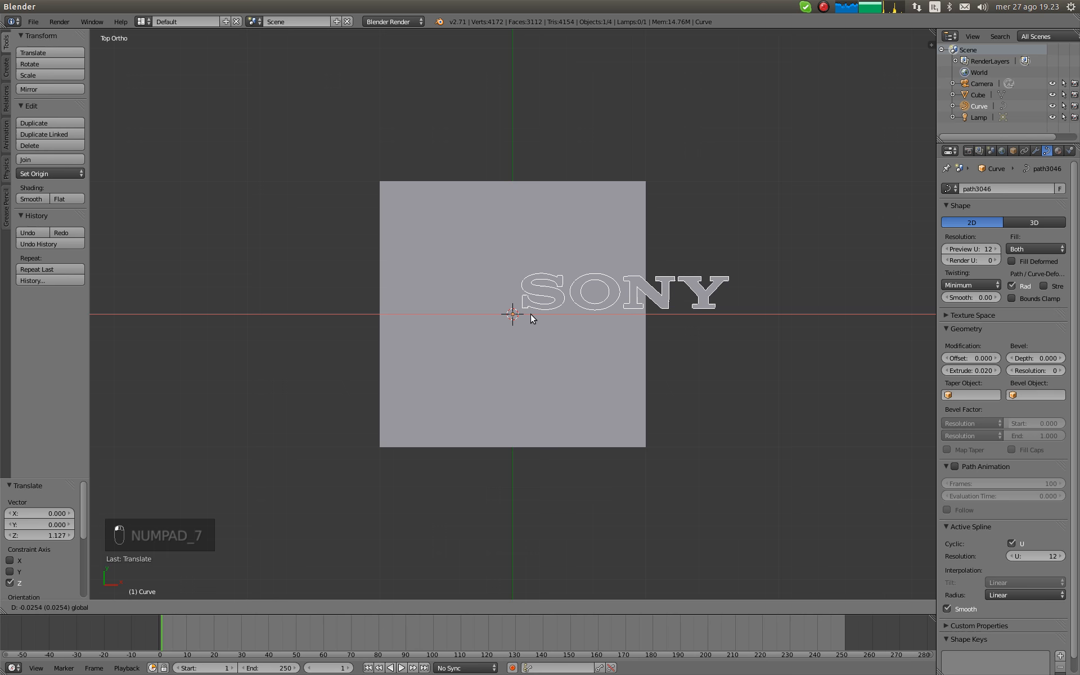
click(444, 311)
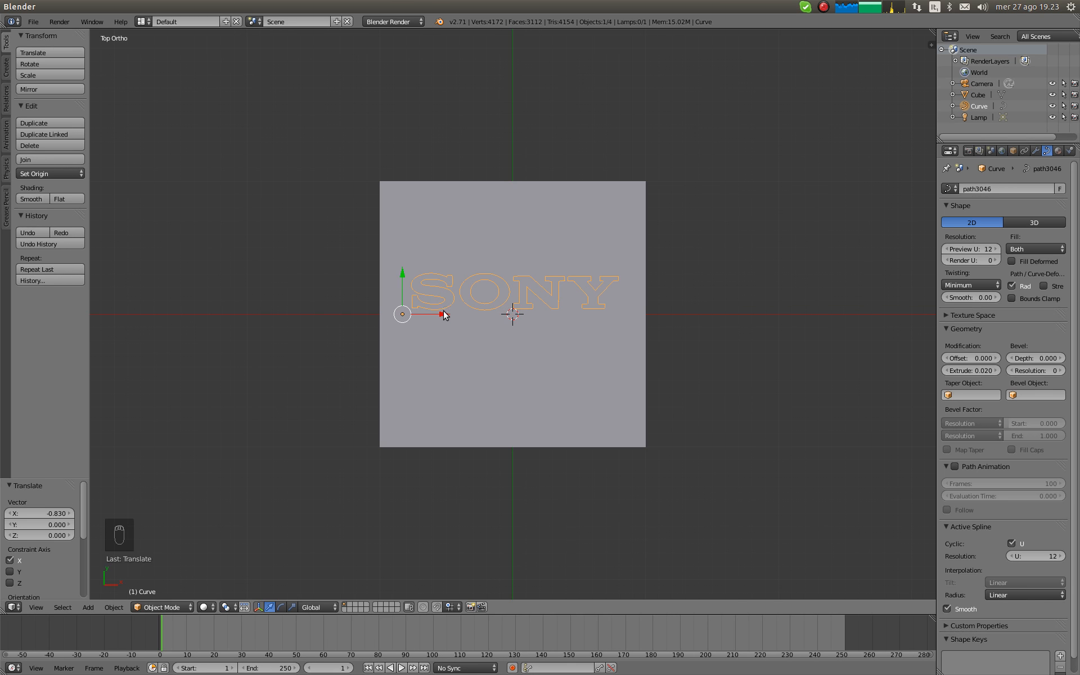
Step: Scale all points of the logo curve in Edit Mode by about 0.465
key(Tab)
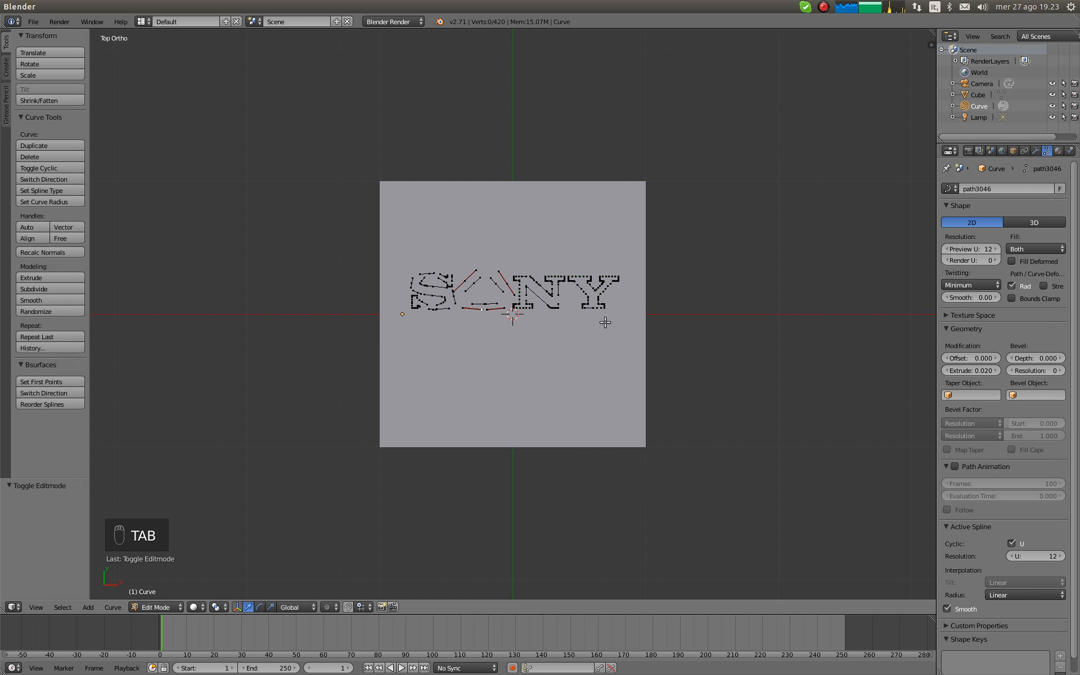
key(s)
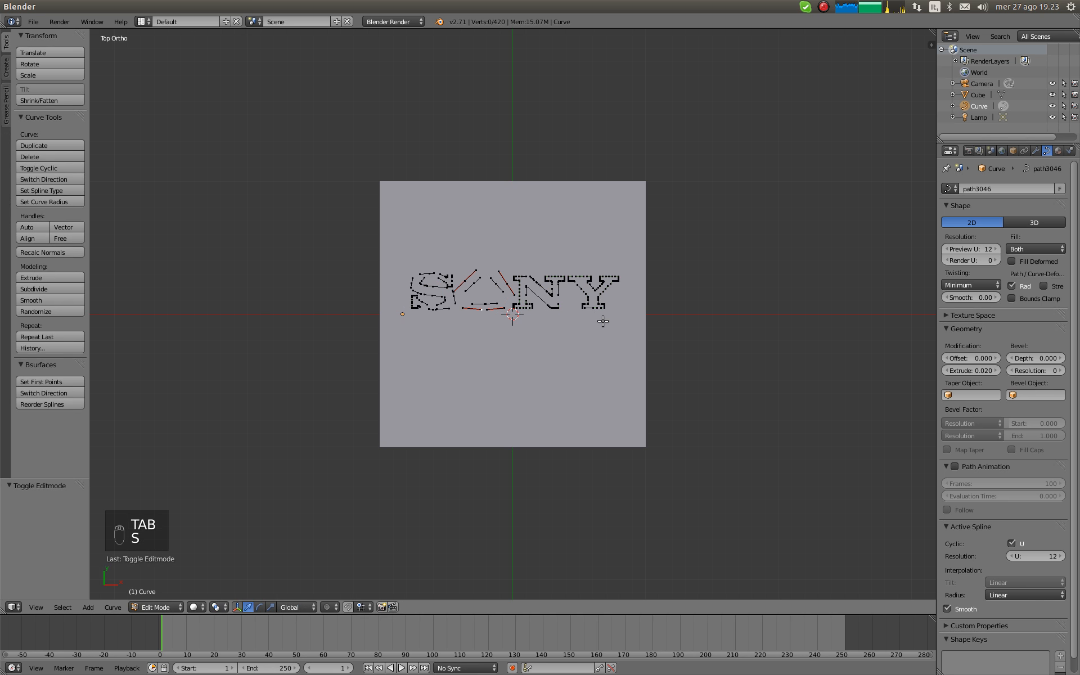
key(a)
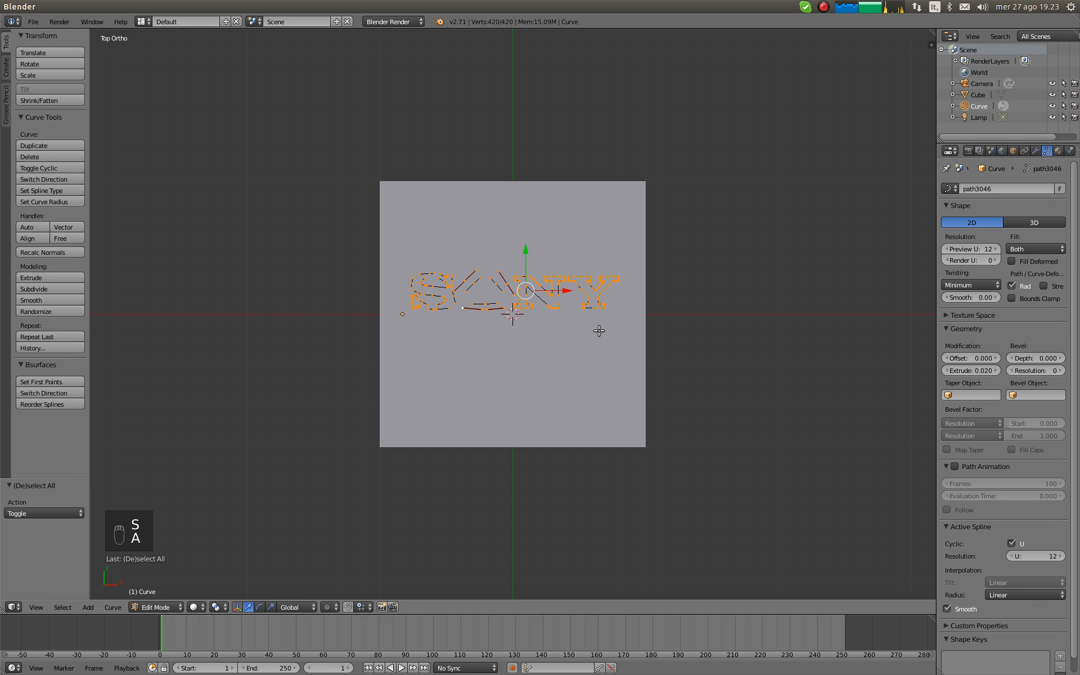
key(s)
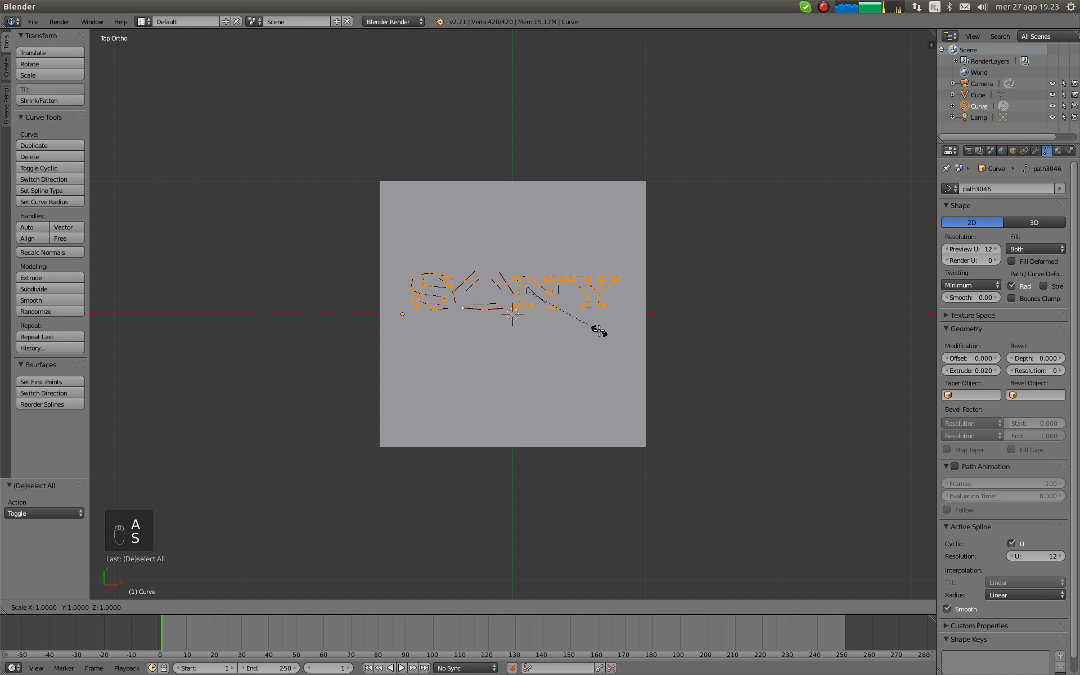
click(555, 311)
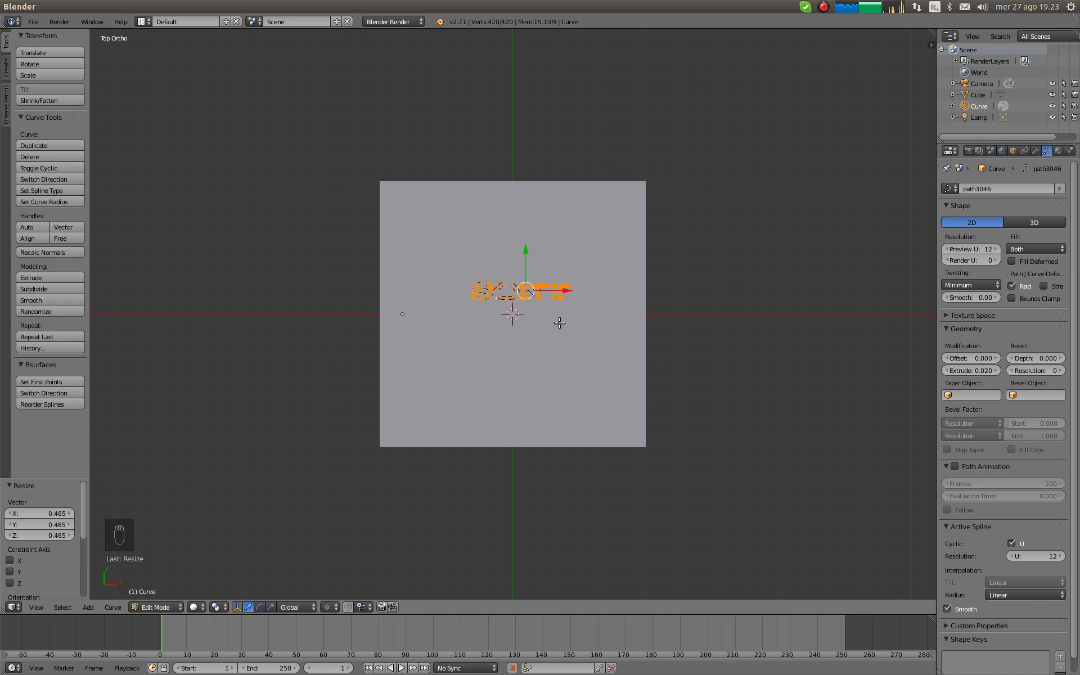
Step: Move the curve's points about -0.868 in X and -0.165 in Y onto its origin, and shift the object about 0.834 along X
key(g)
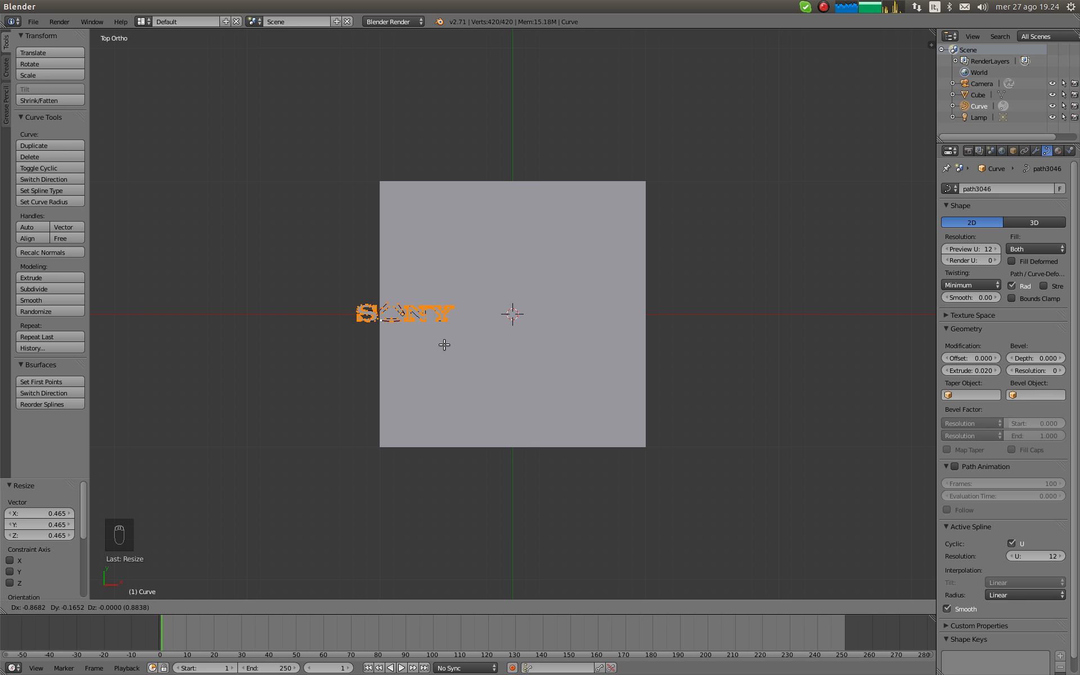
click(444, 345)
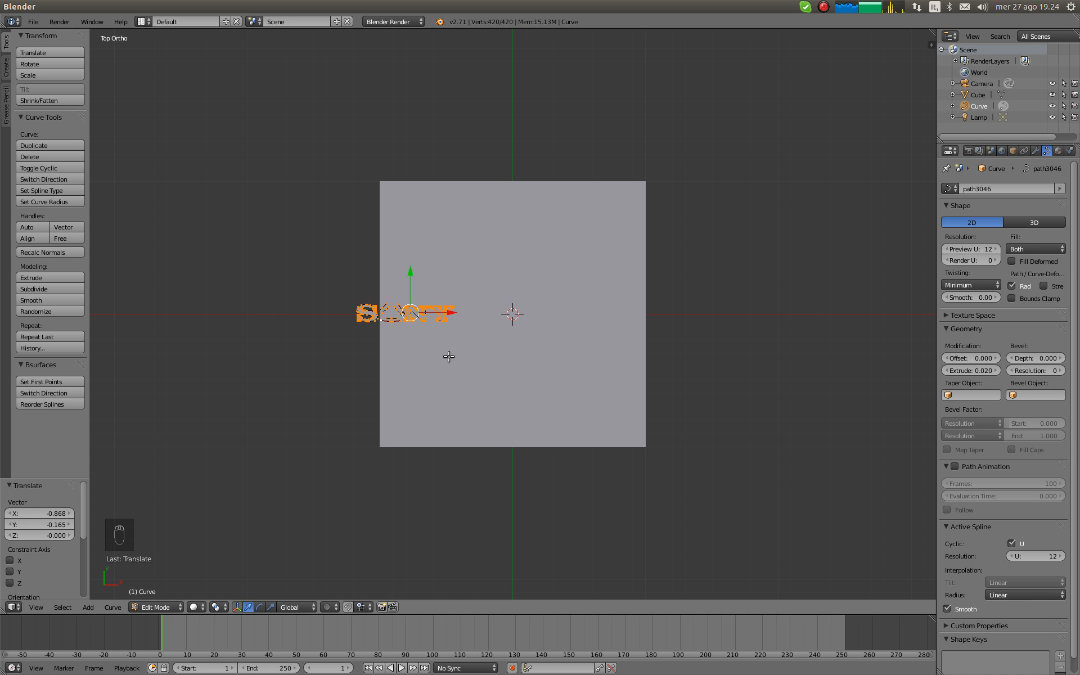
key(Tab)
drag(446, 314, 555, 315)
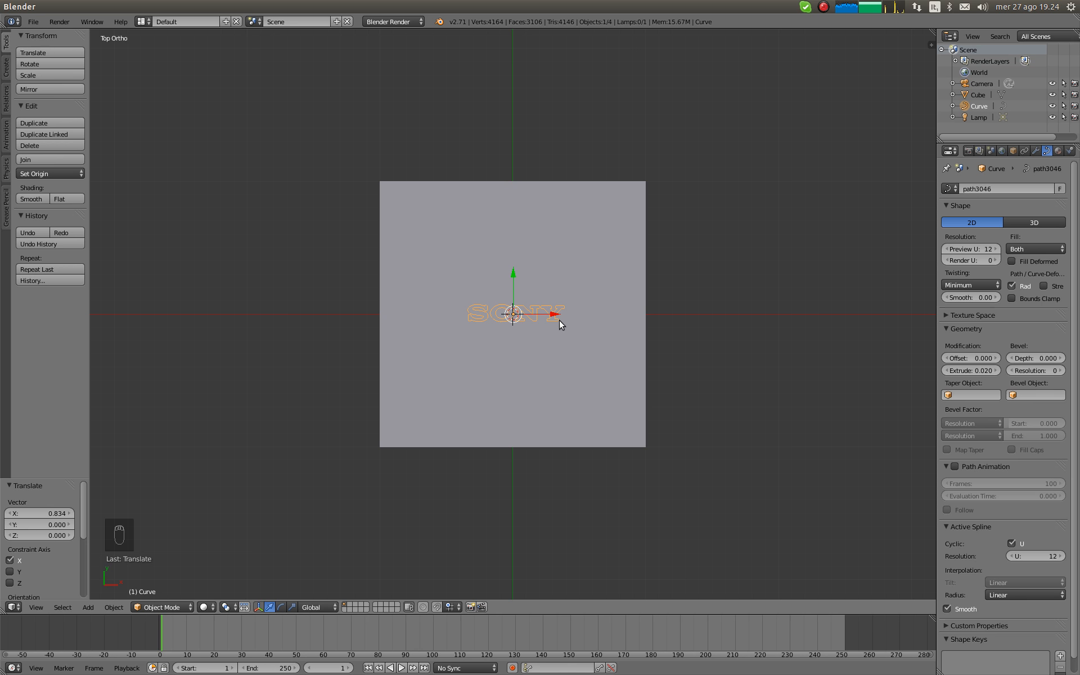
Step: Convert the logo curve to a mesh and check its geometry in Edit Mode
key(space)
text(convert)
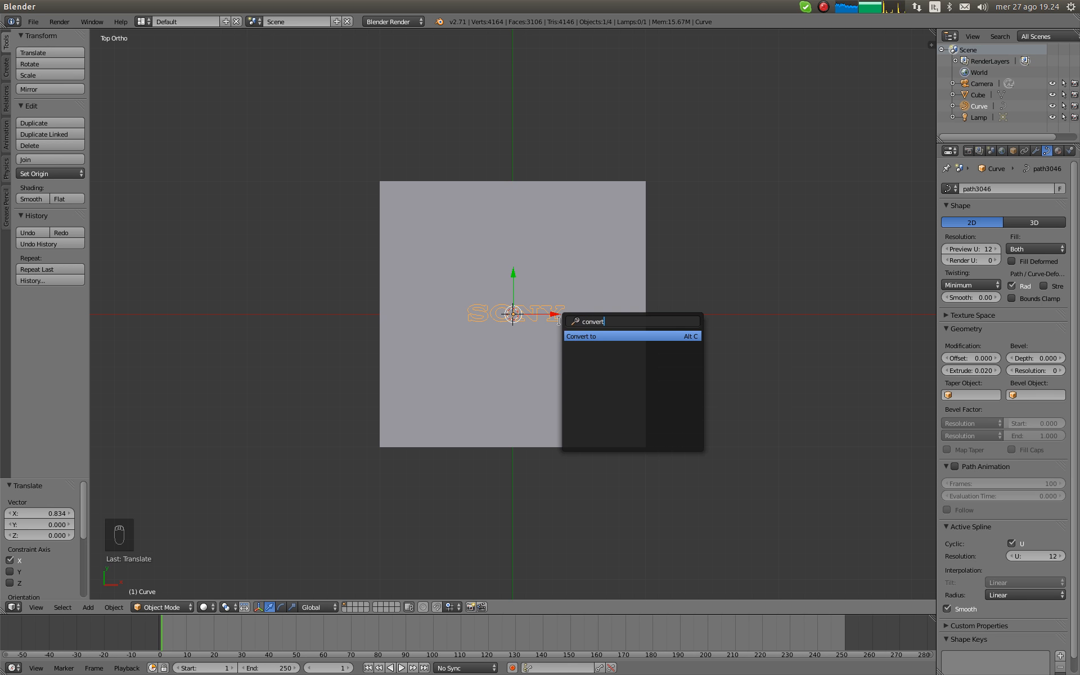
key(Return)
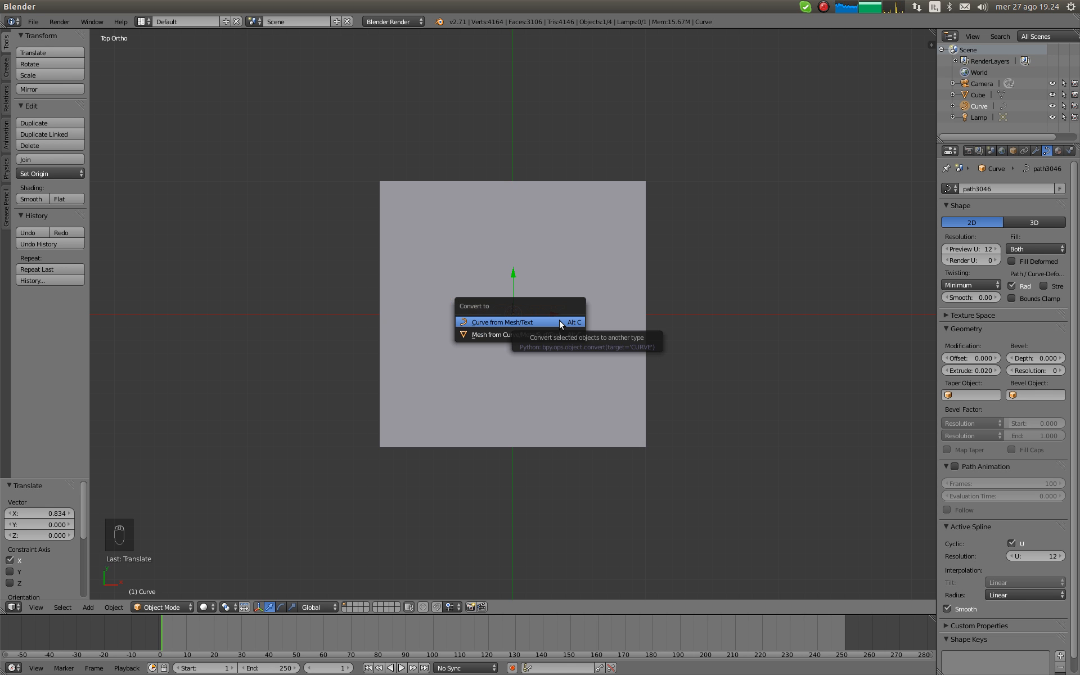
click(549, 334)
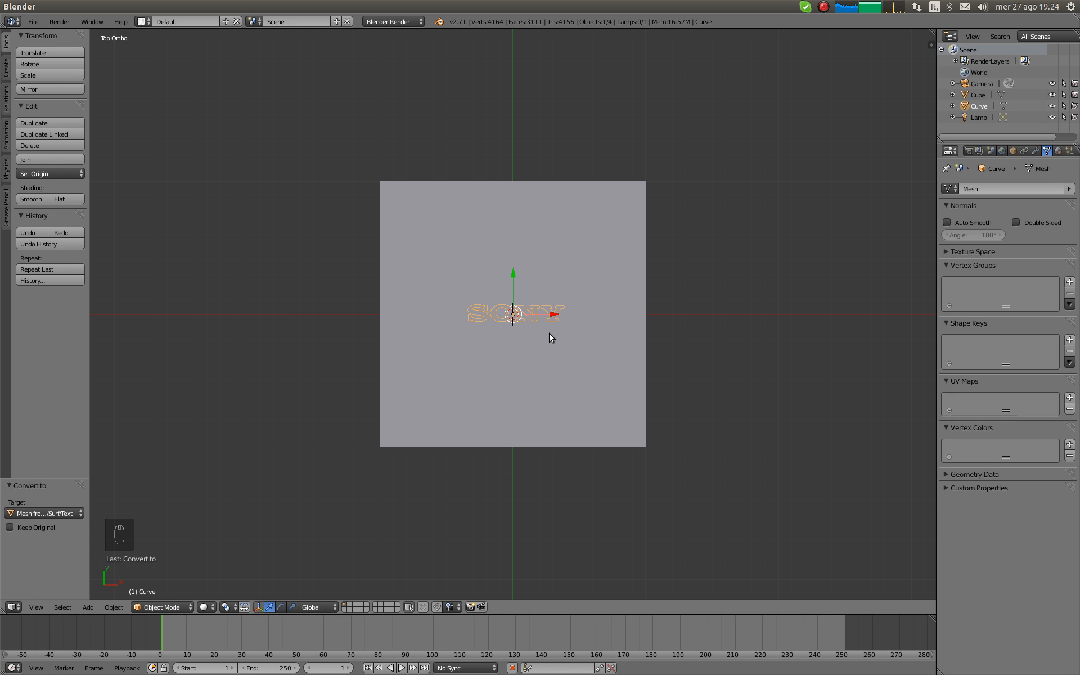
key(Tab)
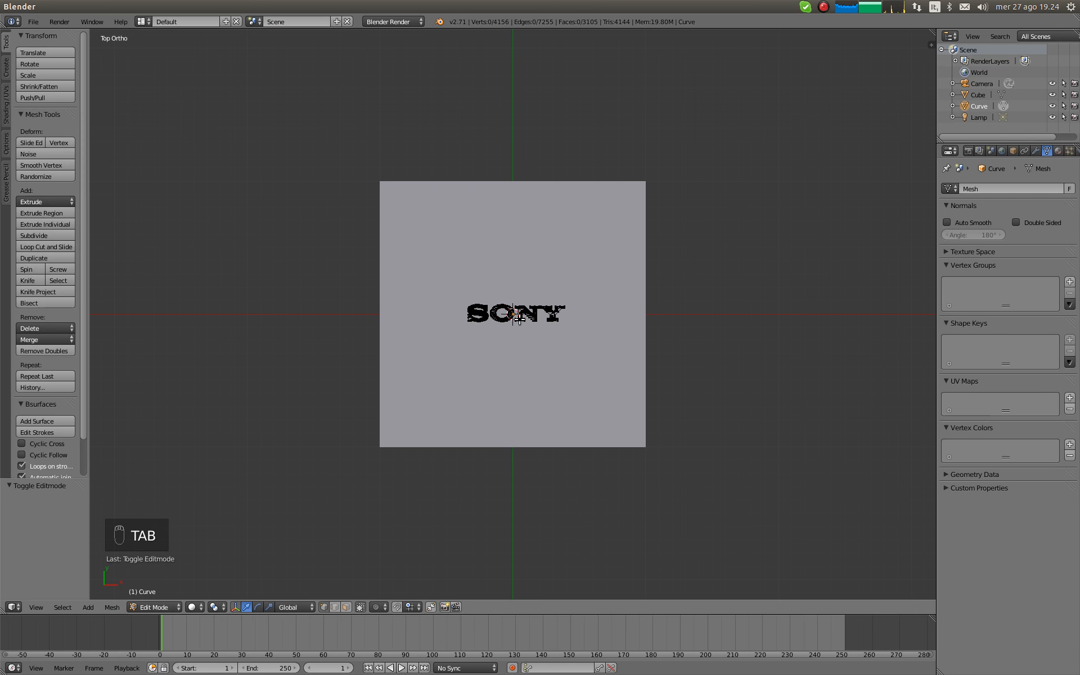
key(Tab)
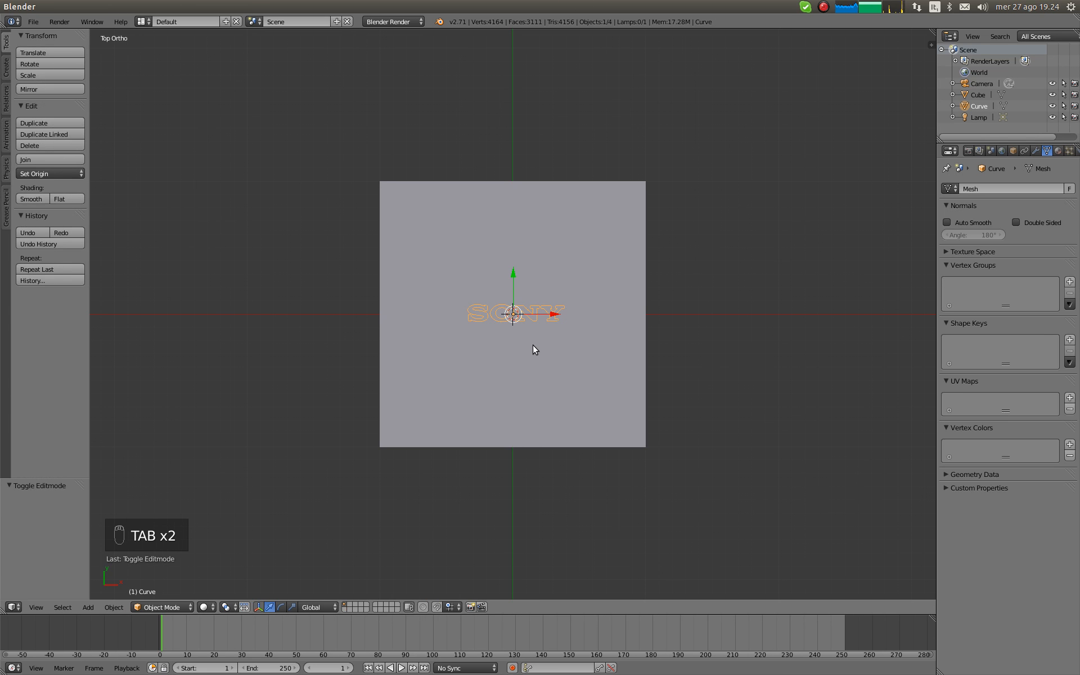
Step: Lower the logo mesh along Z by about -0.127 so it straddles the cube's top face, and check its placement in orthographic views
key(KP_1)
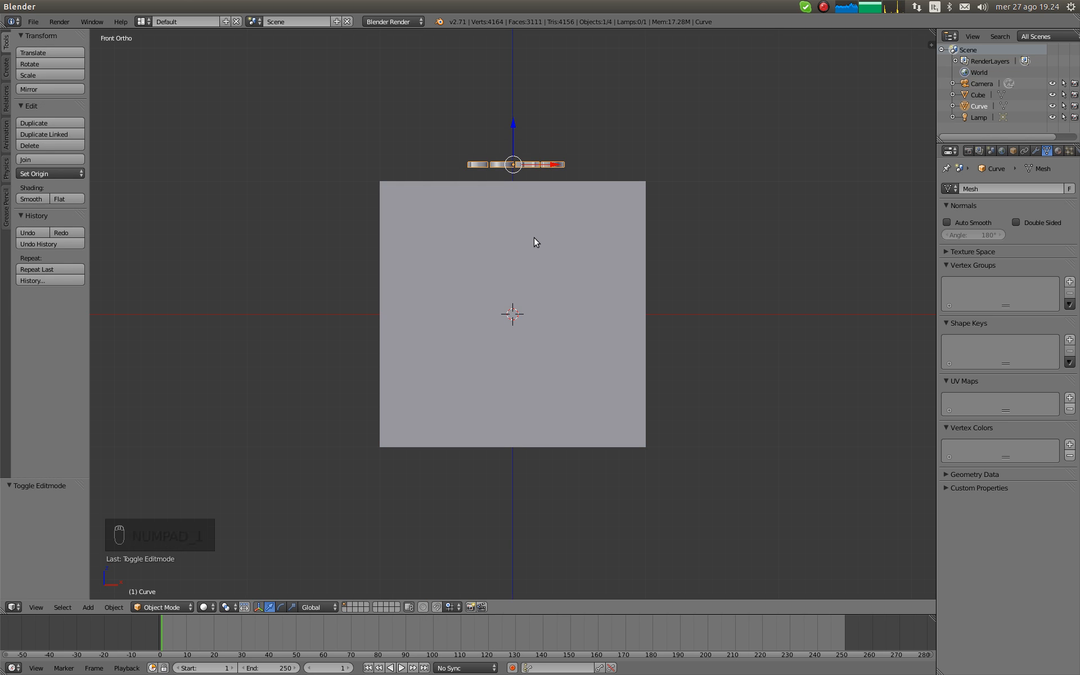
key(z)
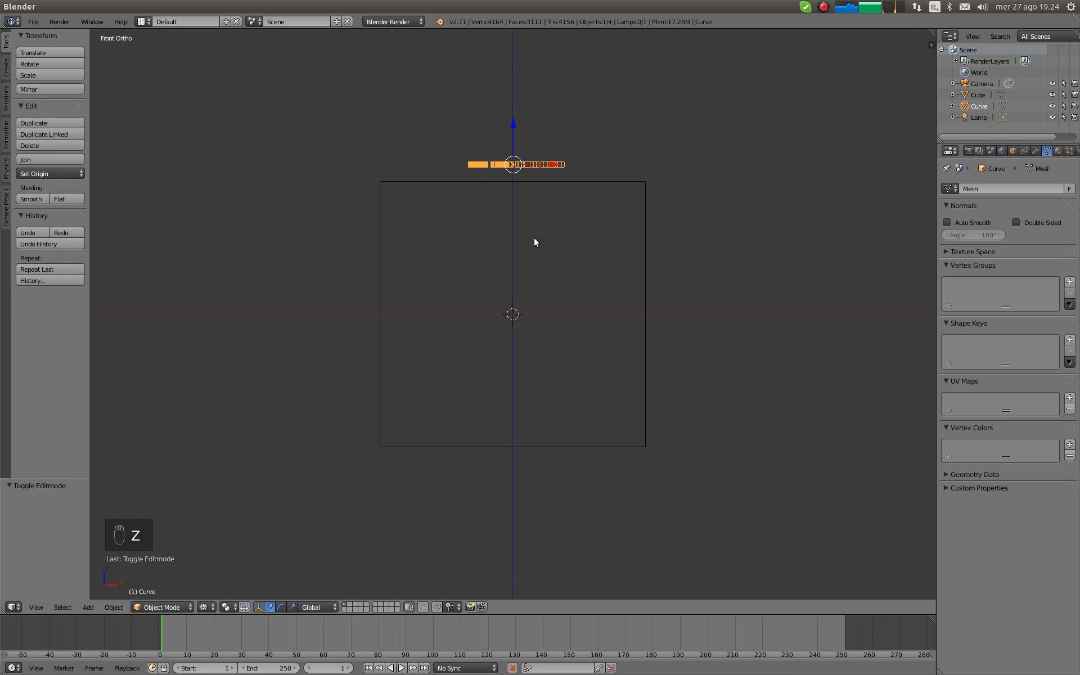
drag(513, 123, 502, 140)
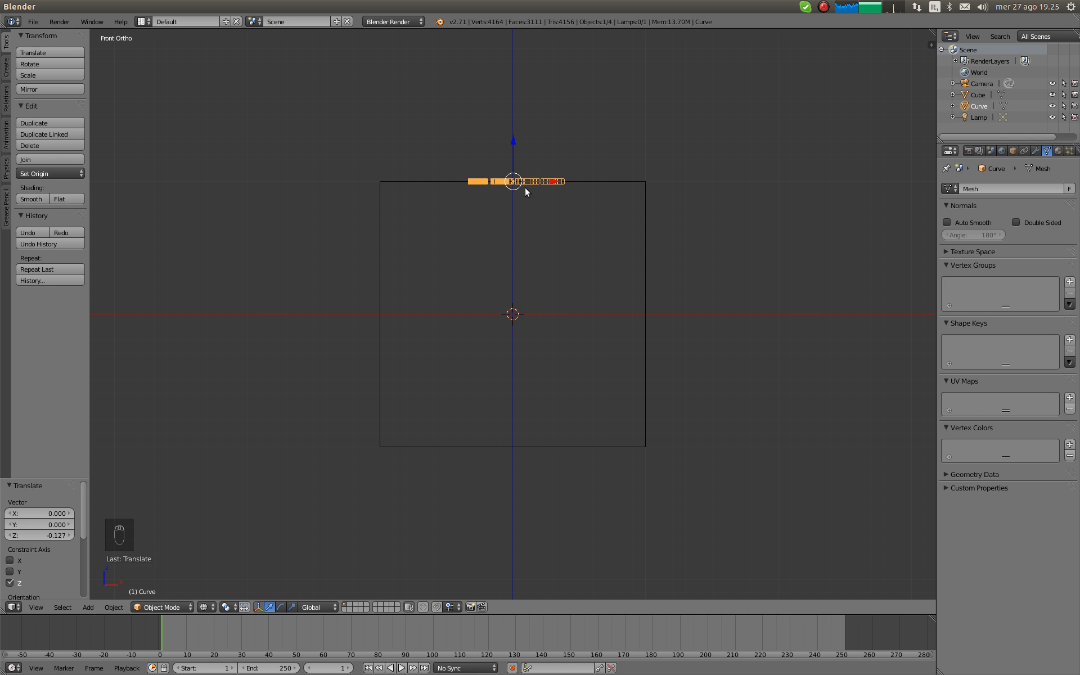
key(KP_7)
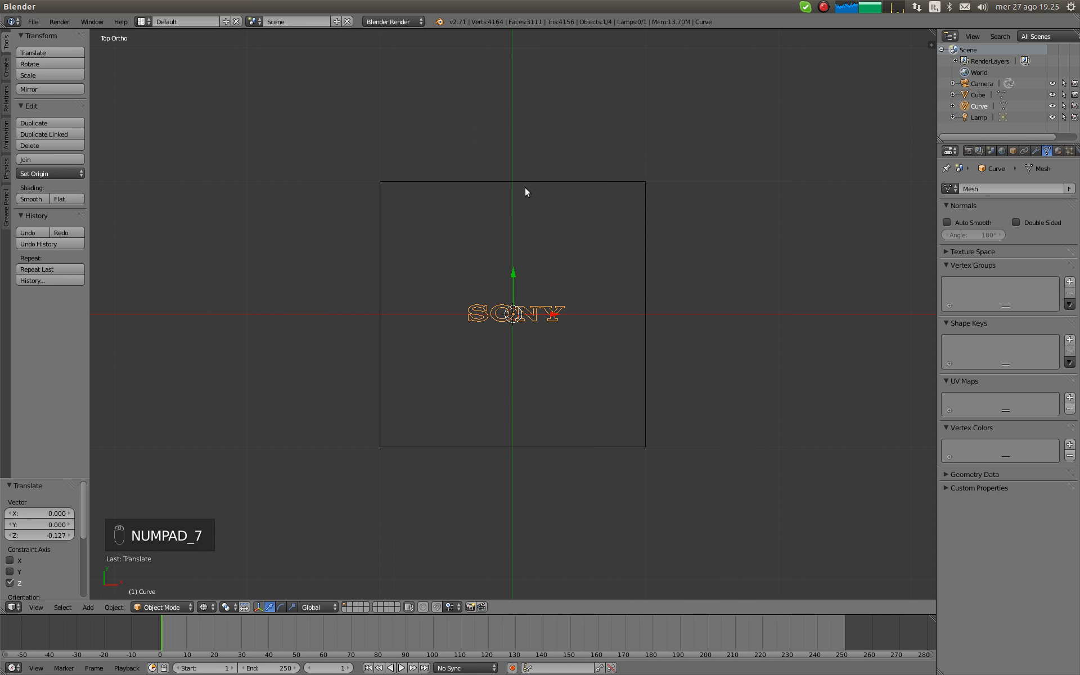
key(KP_1)
key(KP_3)
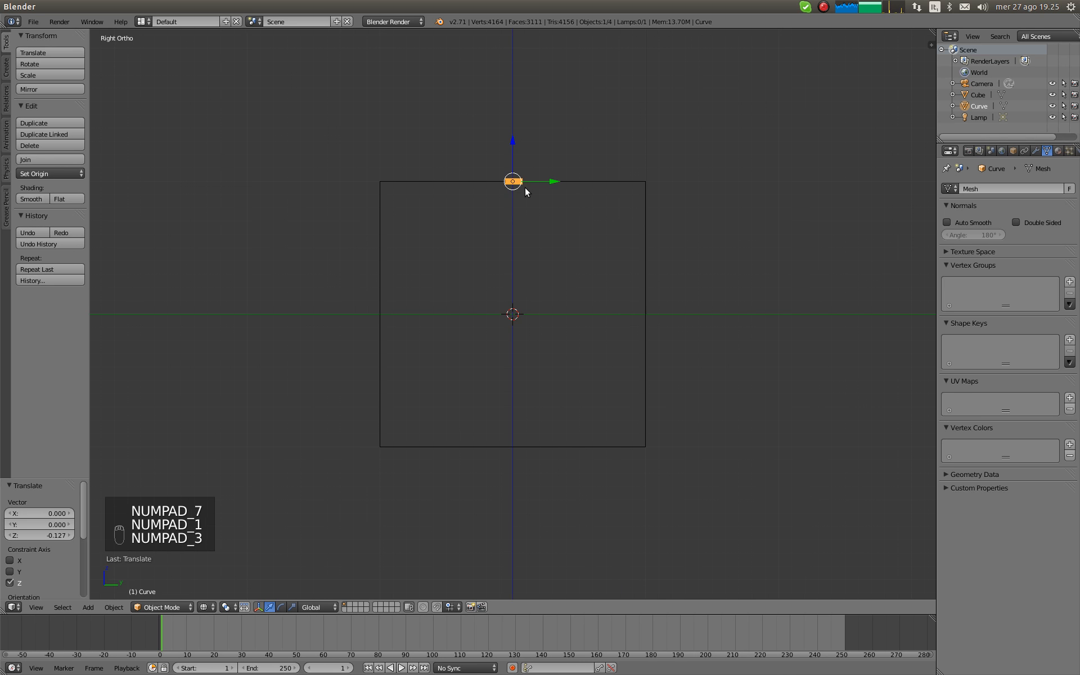
key(KP_7)
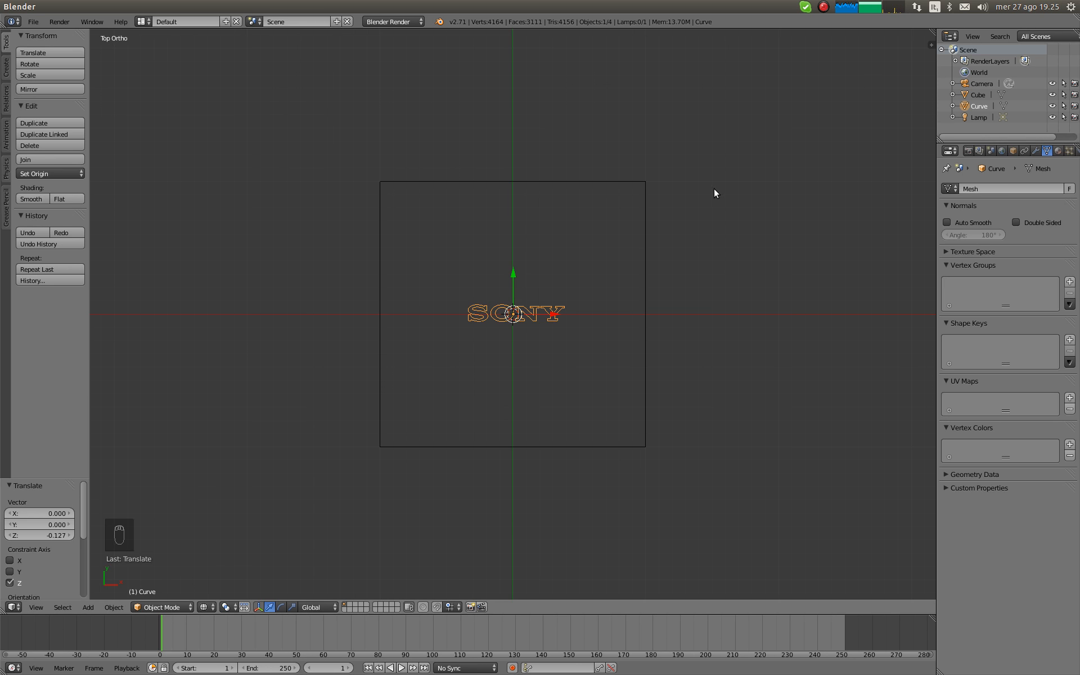
Step: Return to solid shading and hide the logo mesh from both the viewport and rendering
key(z)
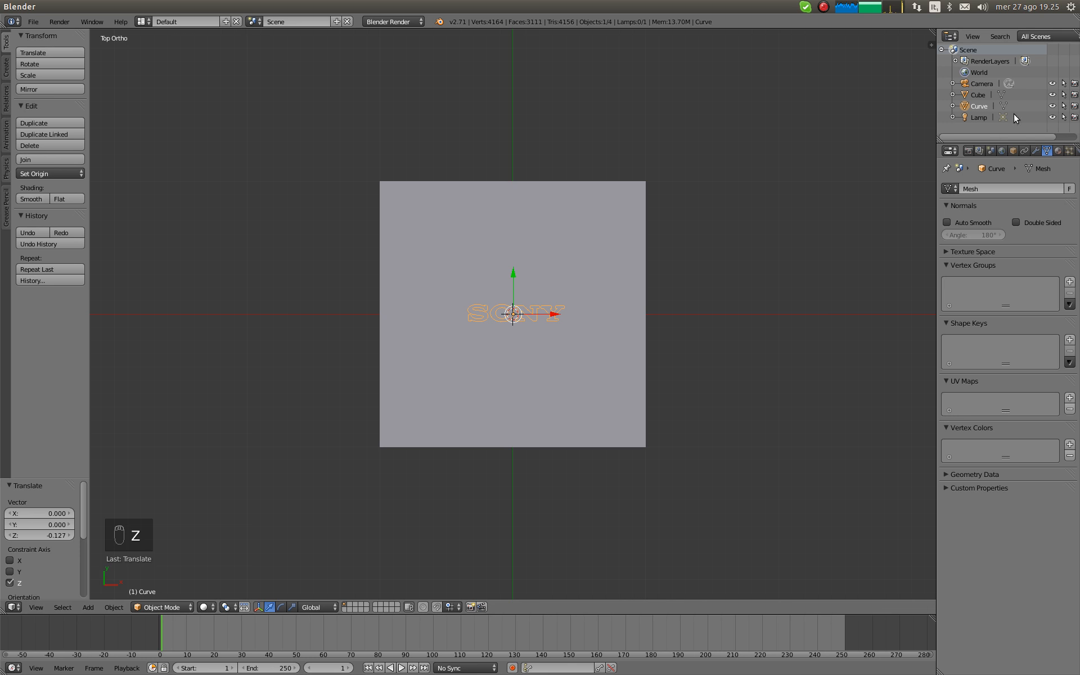
click(1053, 107)
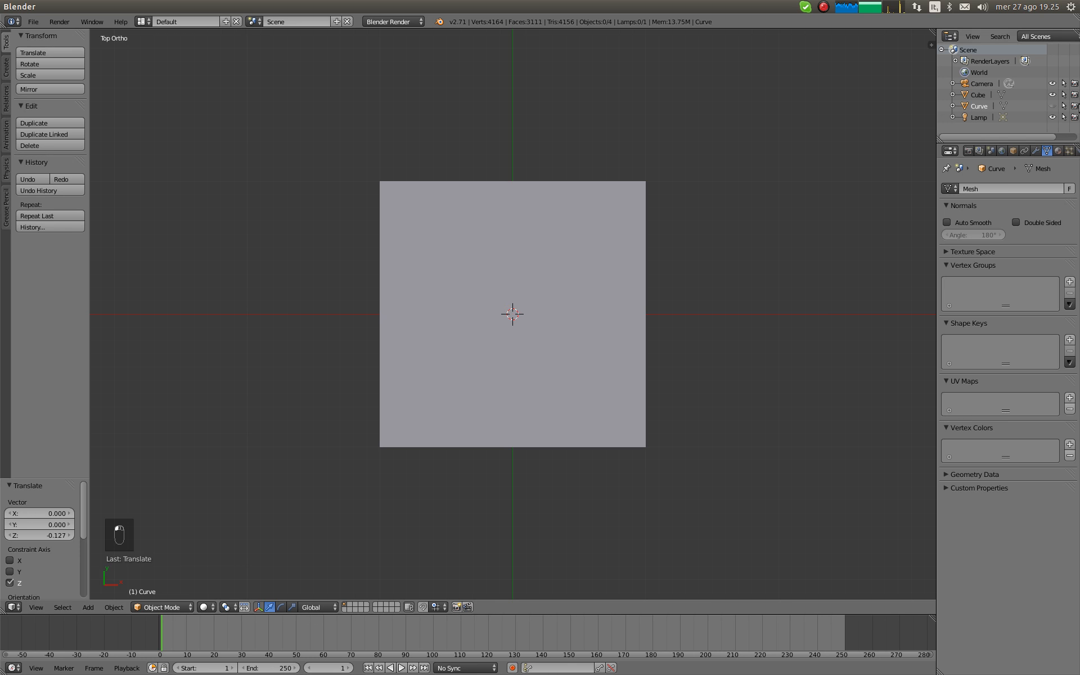
click(1075, 106)
Step: Add a Boolean modifier to the cube with the Difference operation and the Curve object as its cutter
click(977, 95)
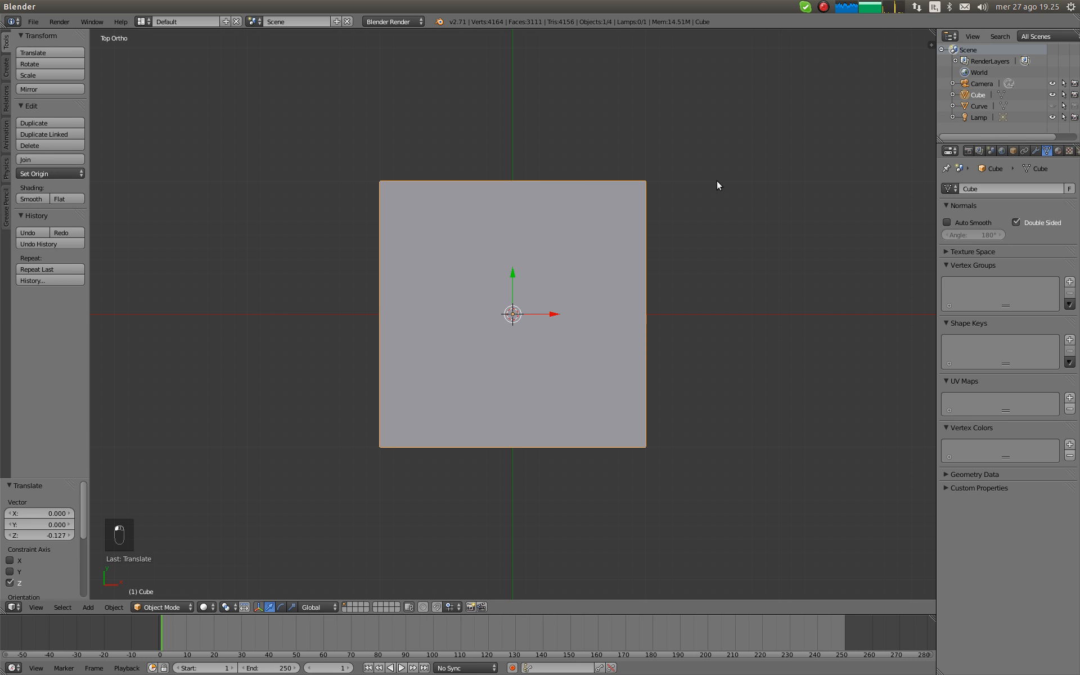
click(1038, 151)
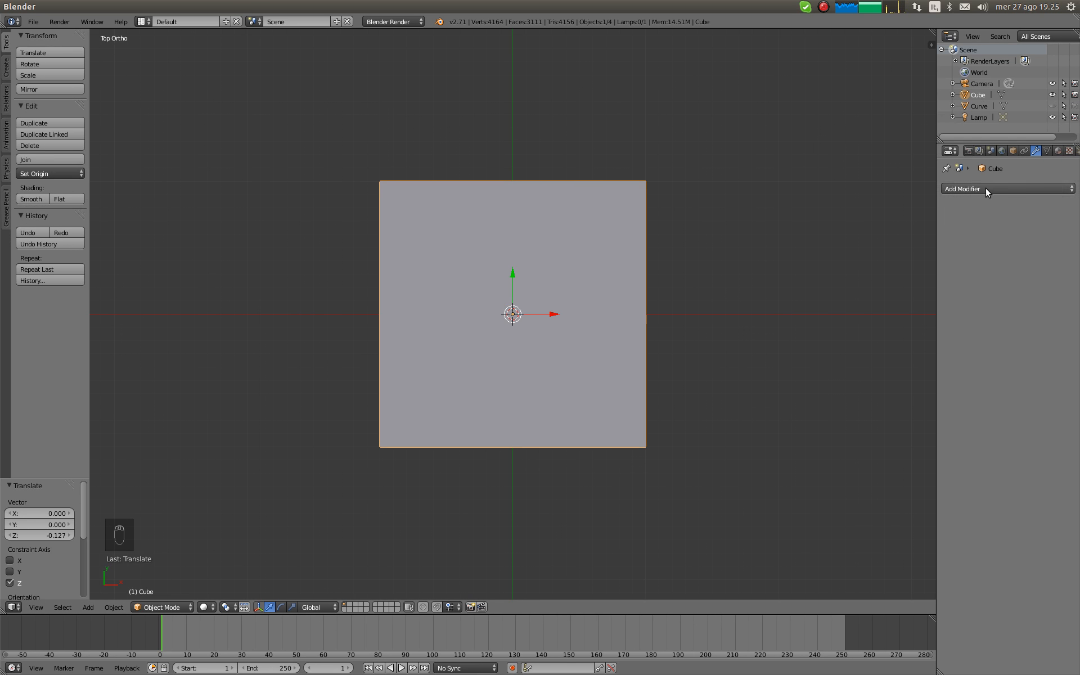
click(985, 188)
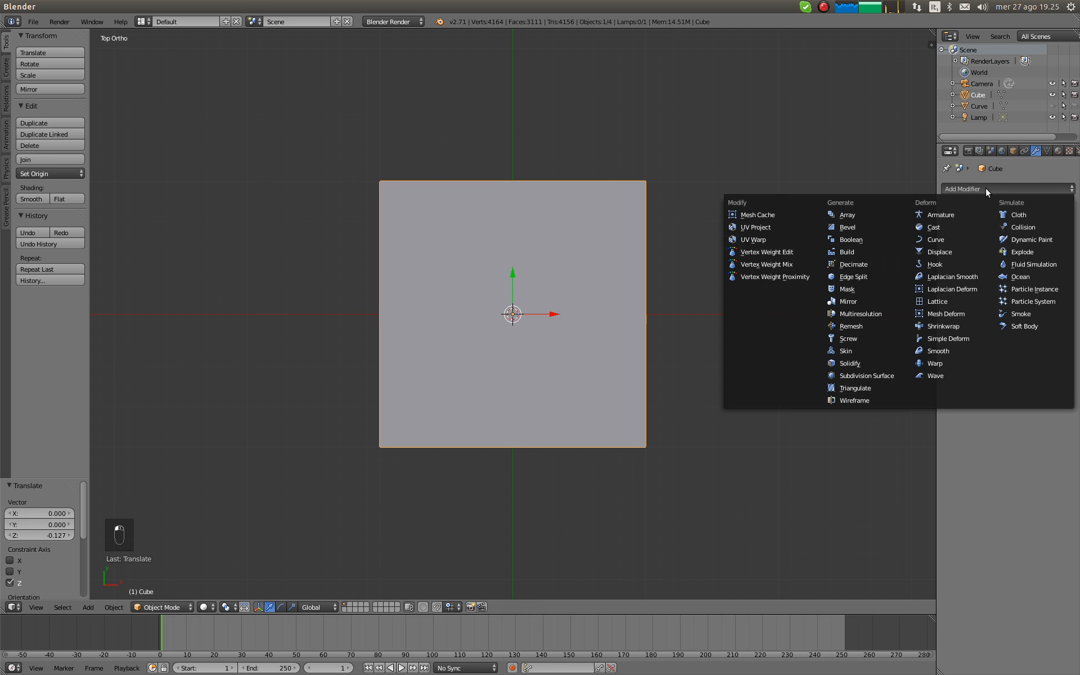
click(852, 238)
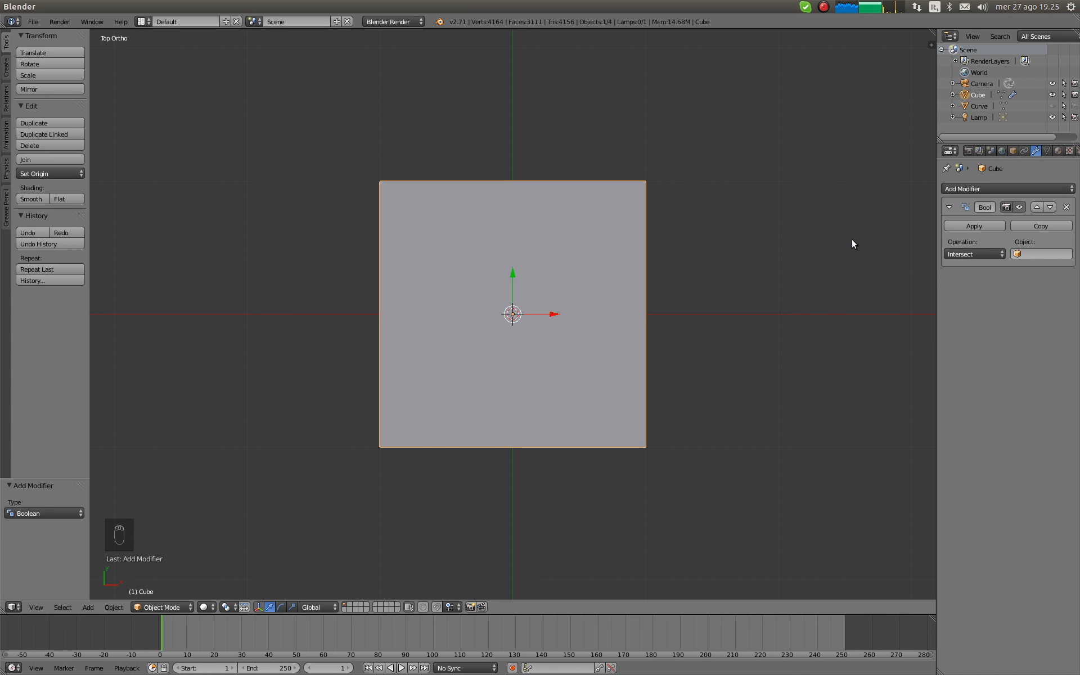
click(984, 254)
click(981, 216)
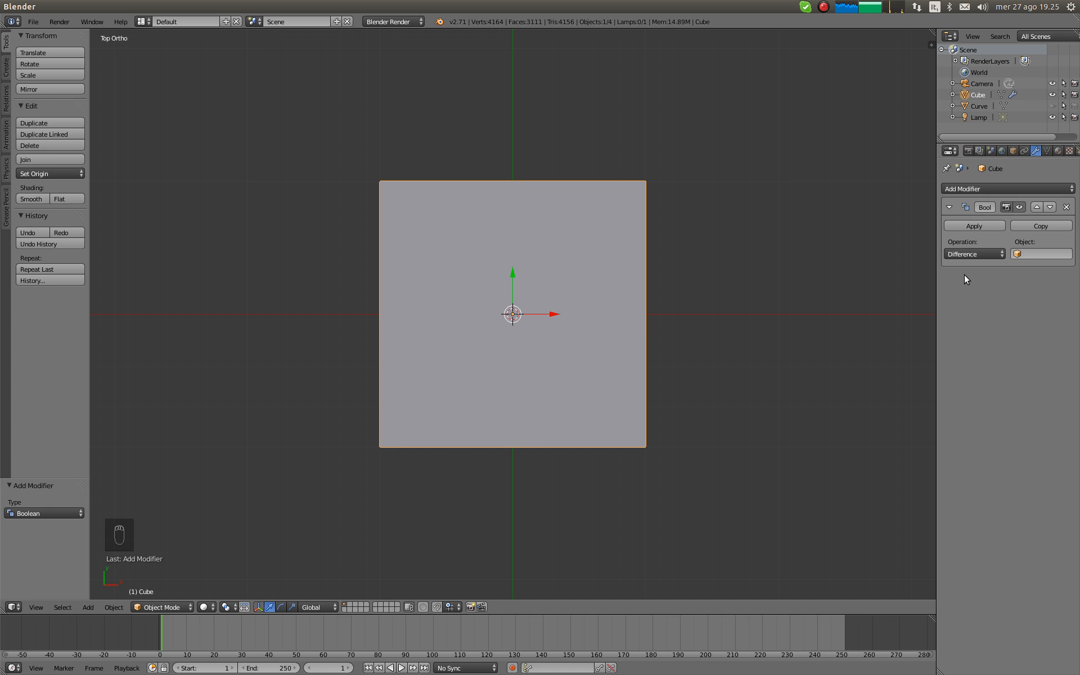
click(1018, 254)
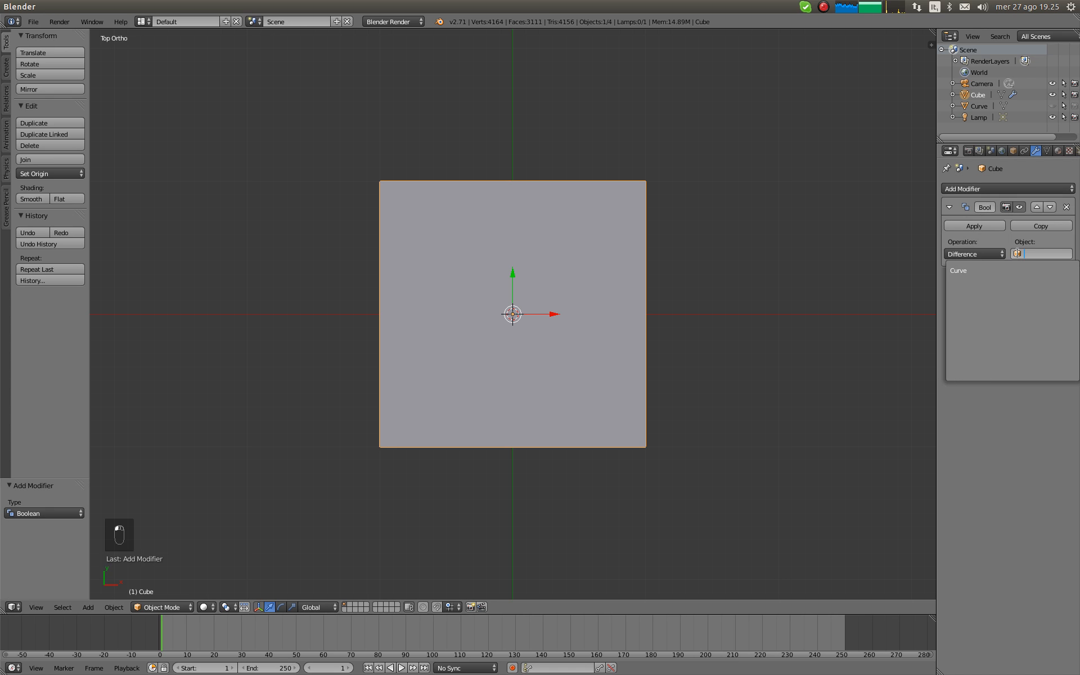
click(995, 272)
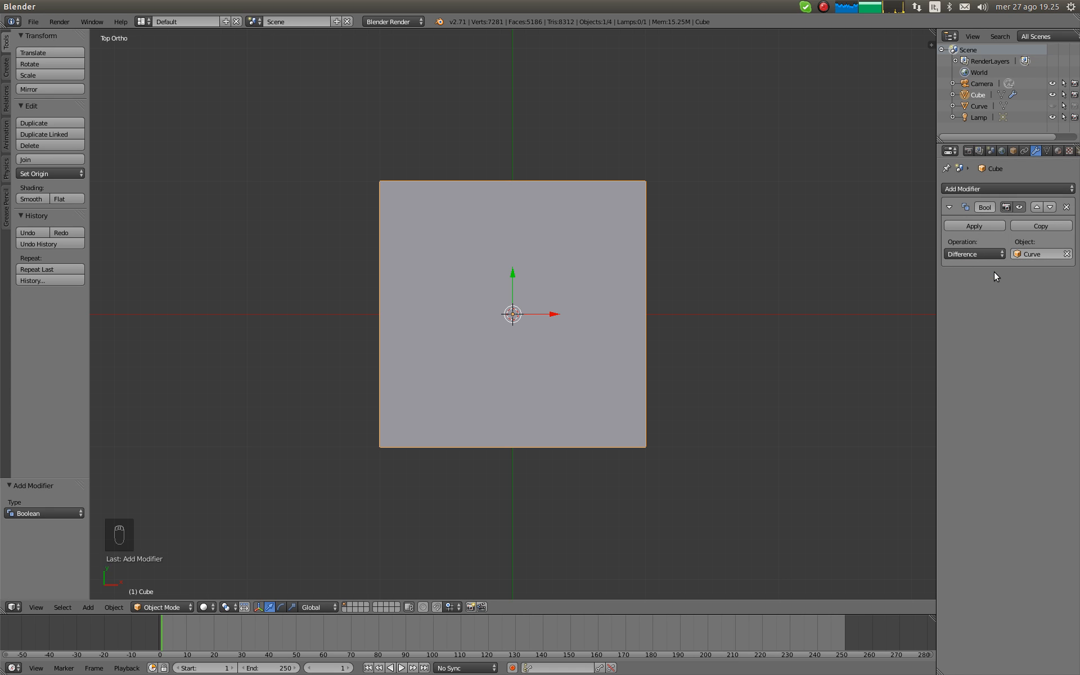
Step: Examine the engraved SONY lettering on the cube's top face up close
middle_drag(572, 364, 632, 305)
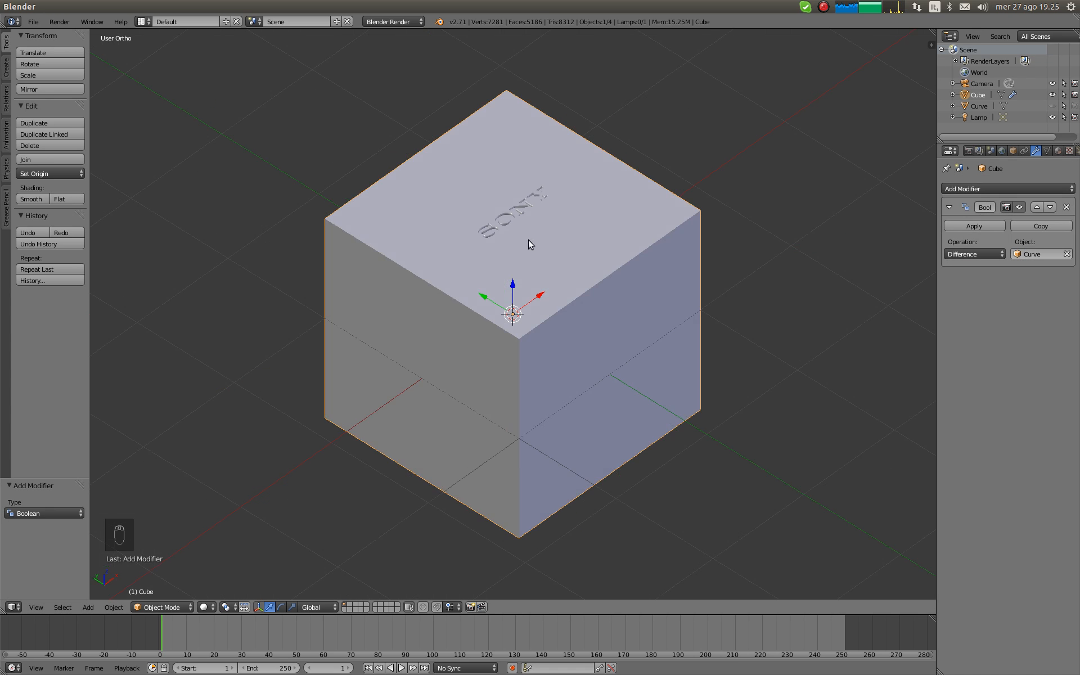
scroll(529, 240, up, 2)
scroll(556, 192, up, 2)
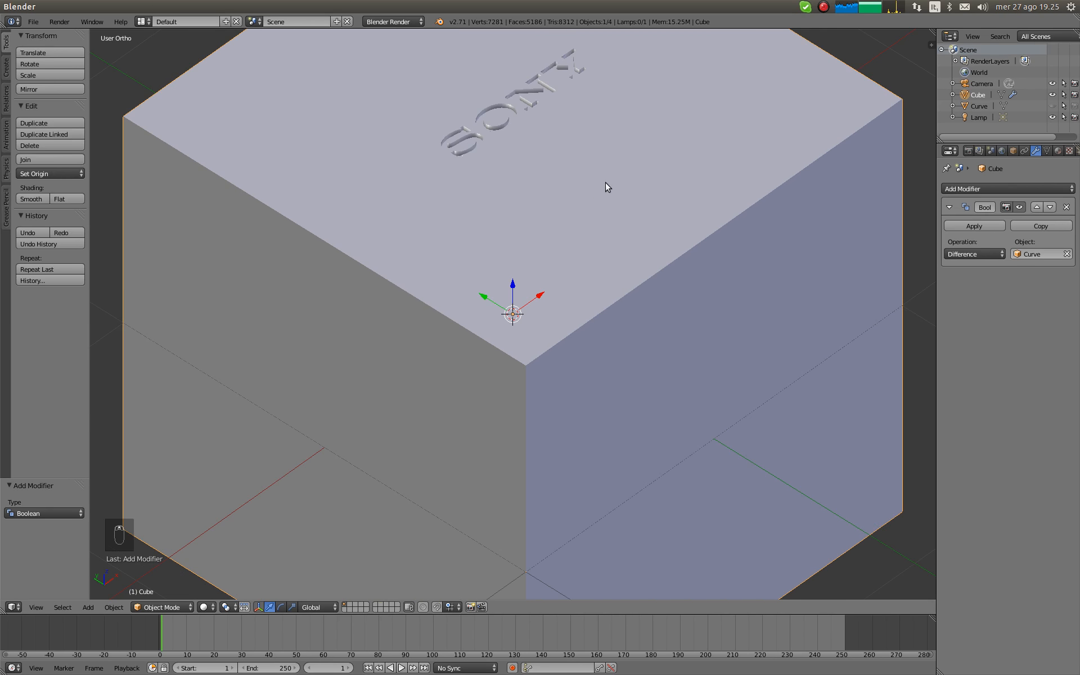
shift+middle_drag(591, 228, 596, 358)
shift+middle_drag(585, 273, 589, 357)
scroll(585, 351, up, 5)
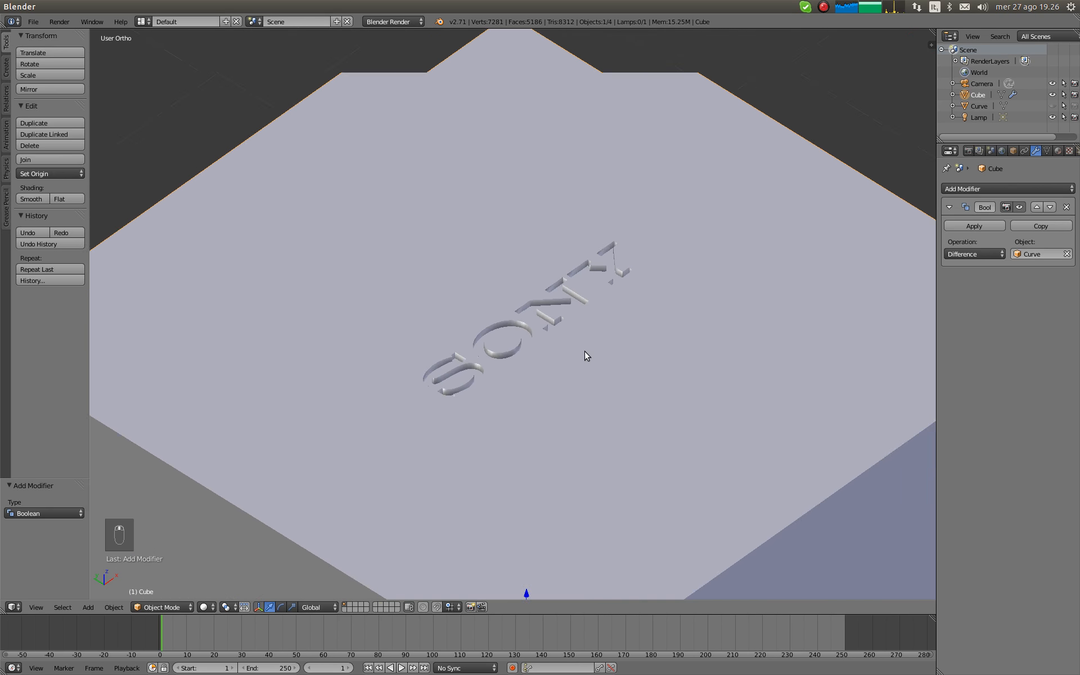
mouse_move(655, 440)
middle_down()
mouse_move(626, 447)
mouse_move(656, 443)
middle_up()
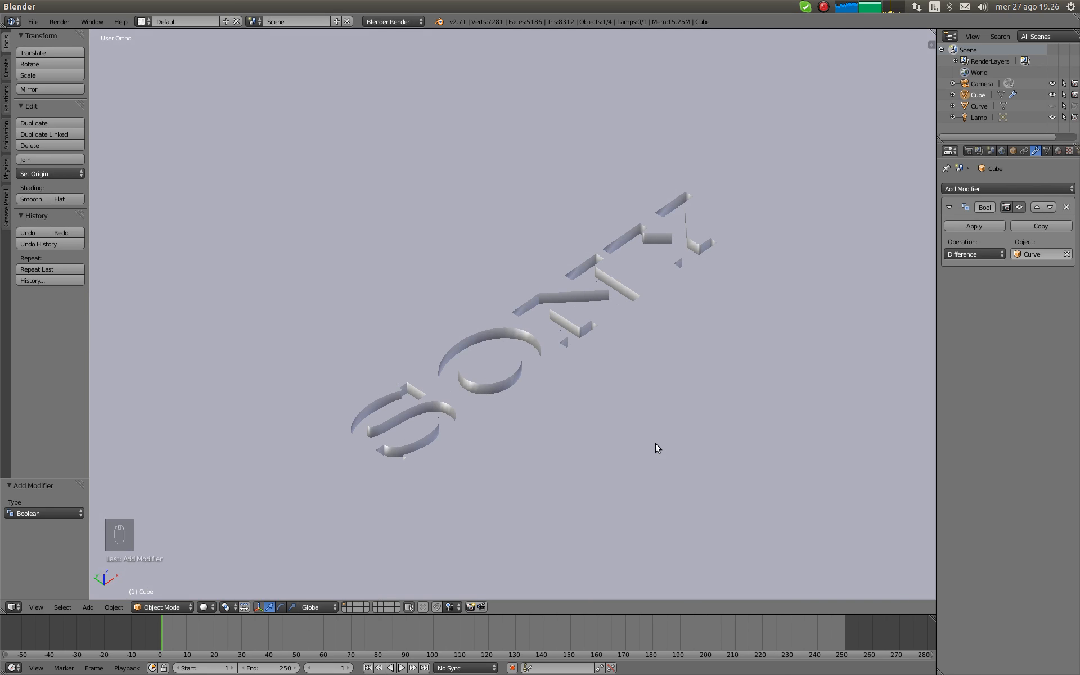